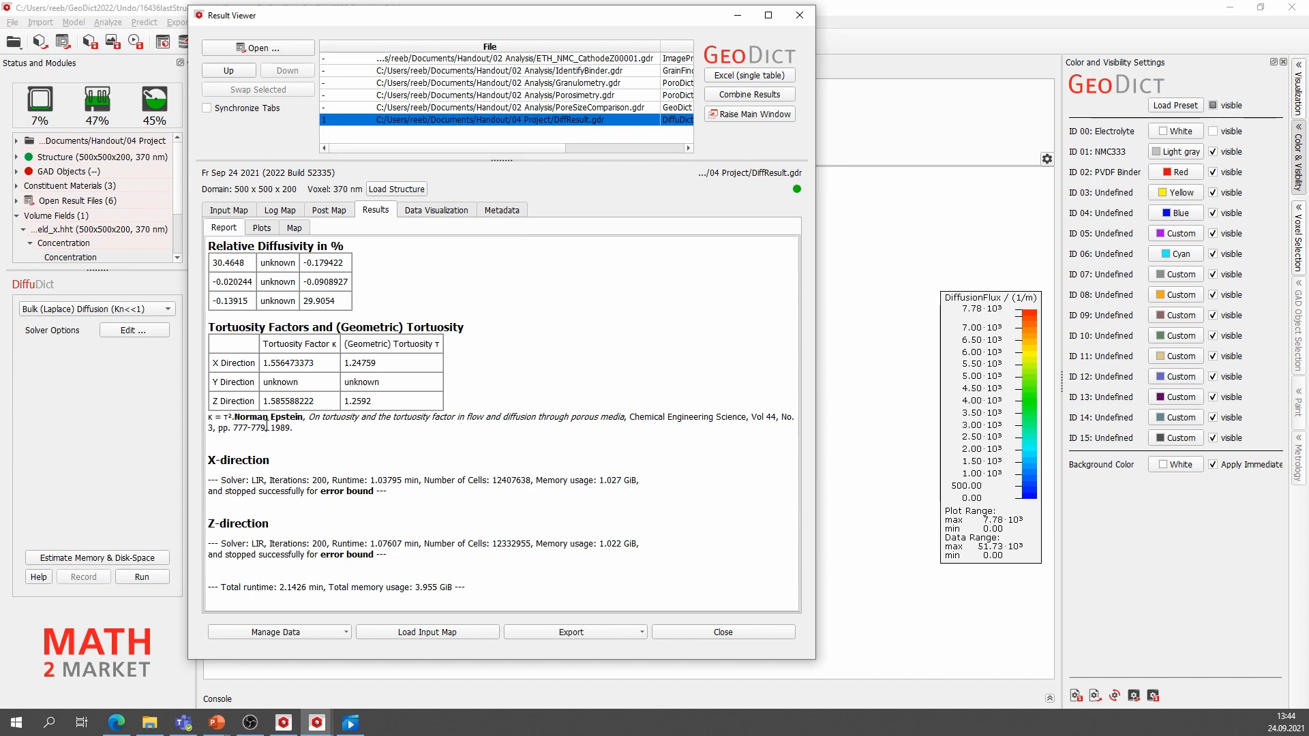
Review the concentration, diffusion flux and convergence plots of the DiffResult.gdr diffusion results.
click(260, 228)
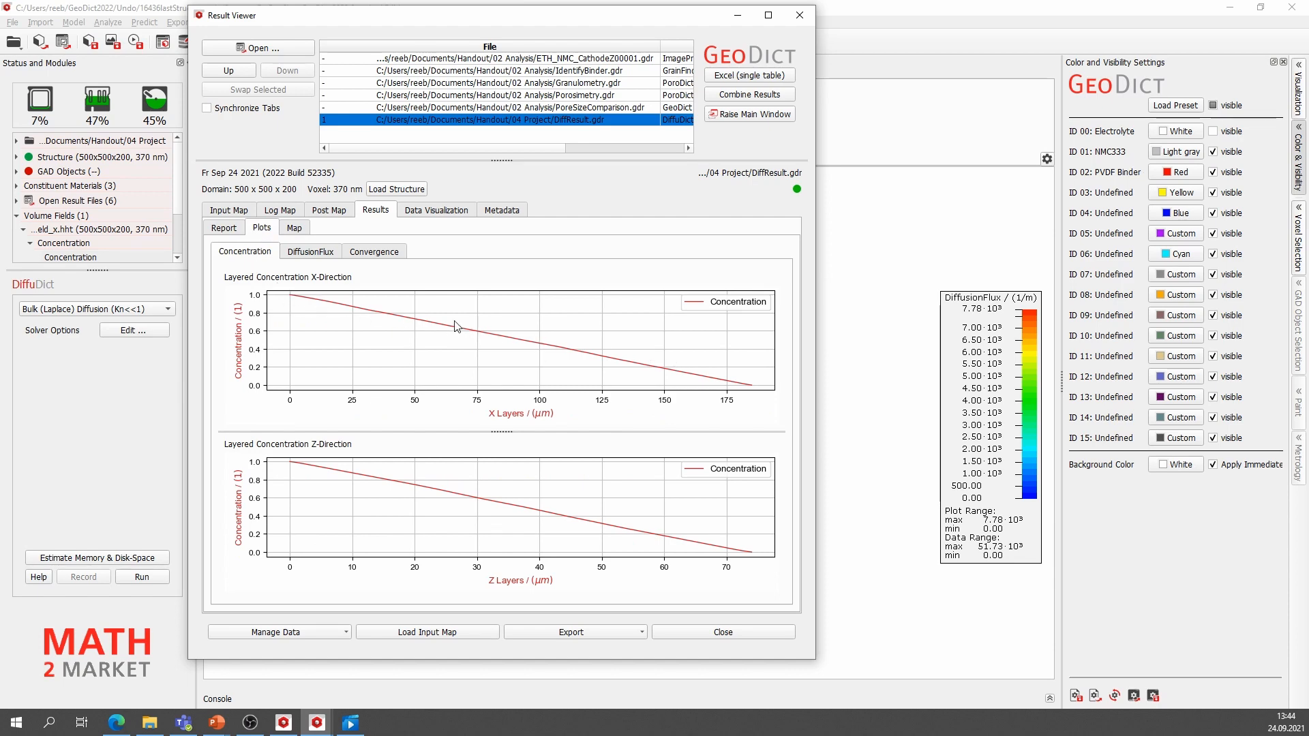
click(321, 252)
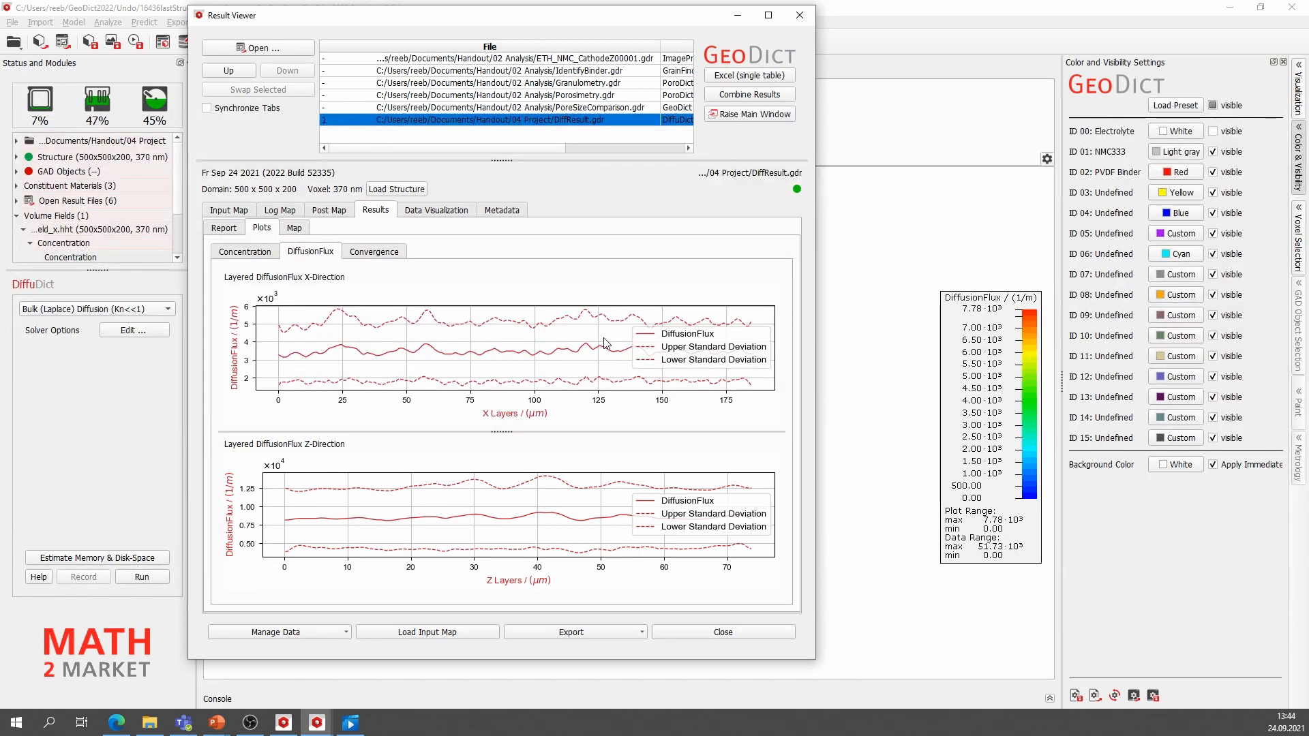
click(374, 254)
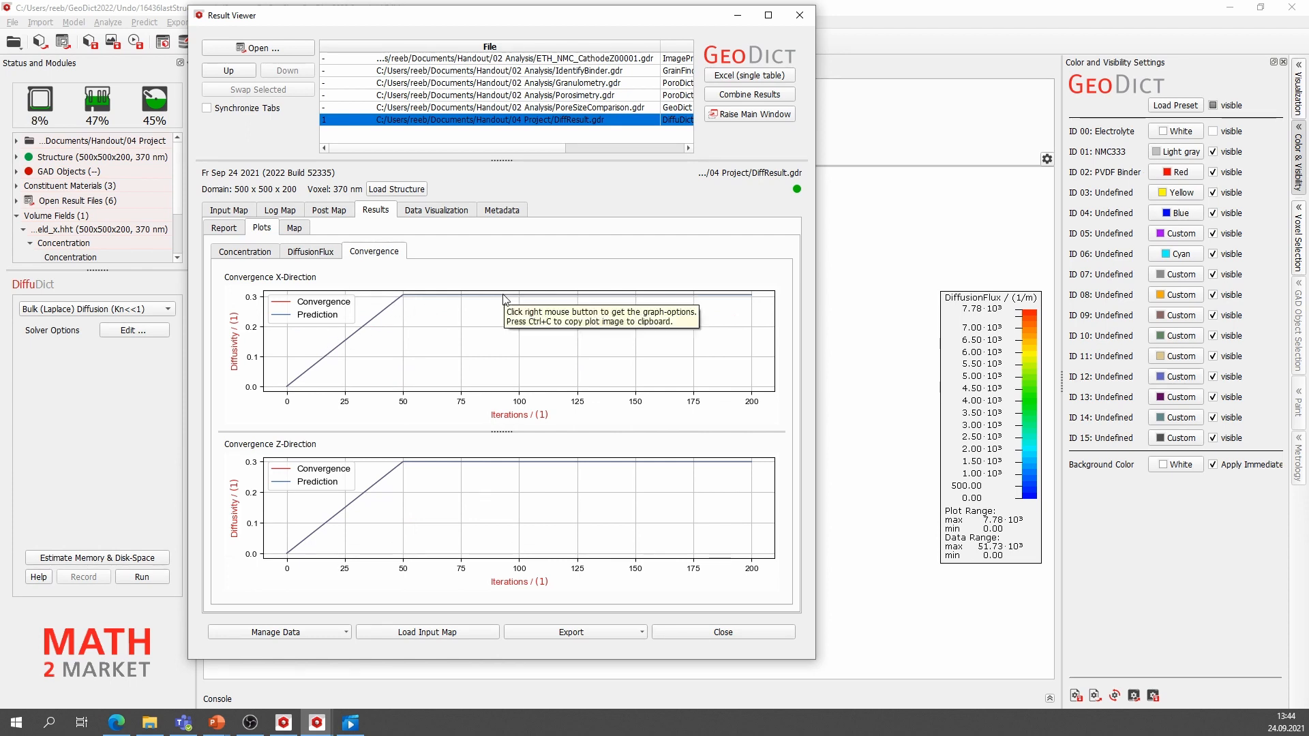
Load all components of the X-direction volume field with decompression enabled, and minimize the result viewer to reveal the 3D model.
click(414, 212)
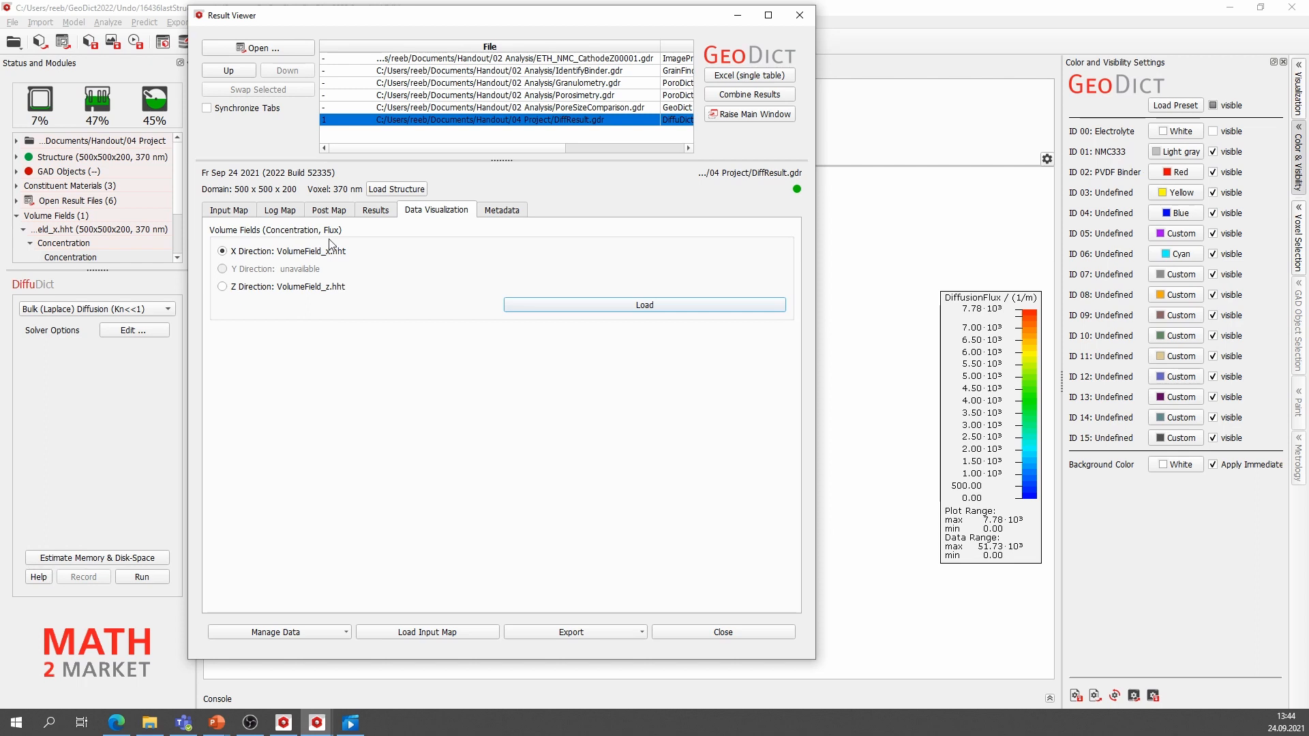
click(593, 304)
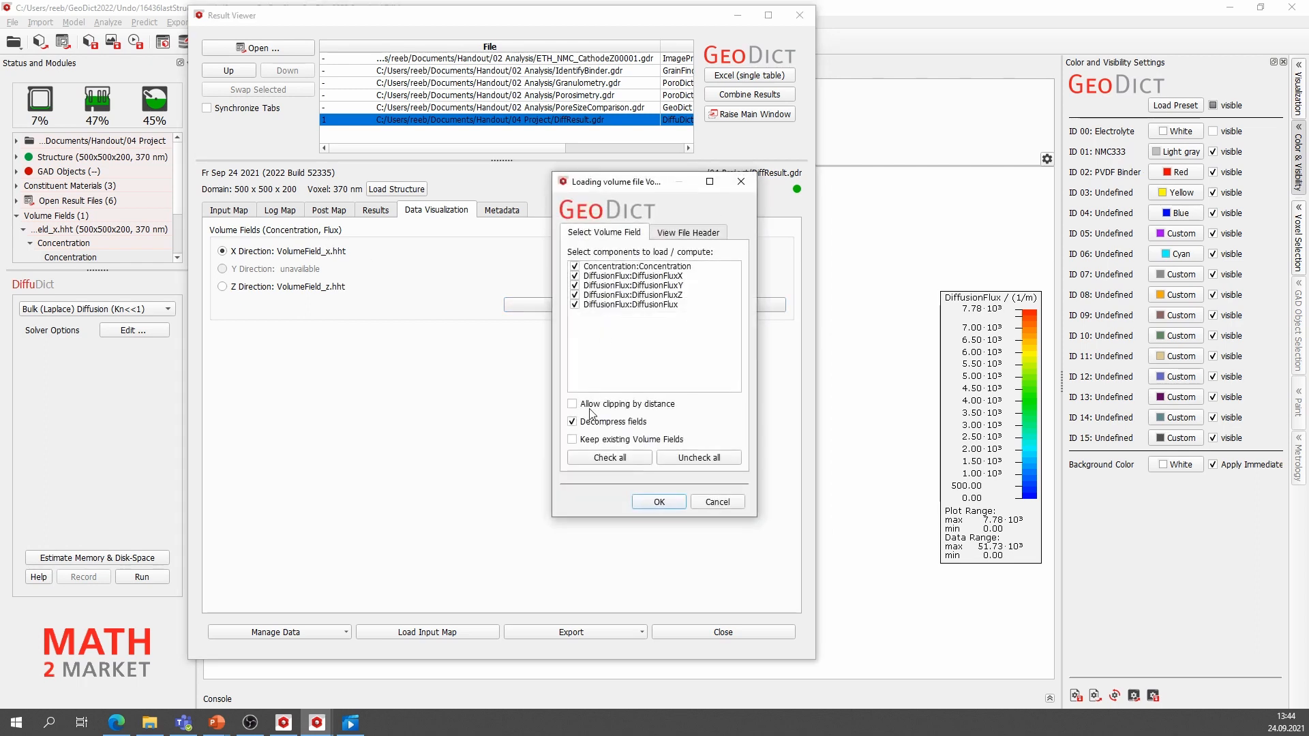
click(665, 503)
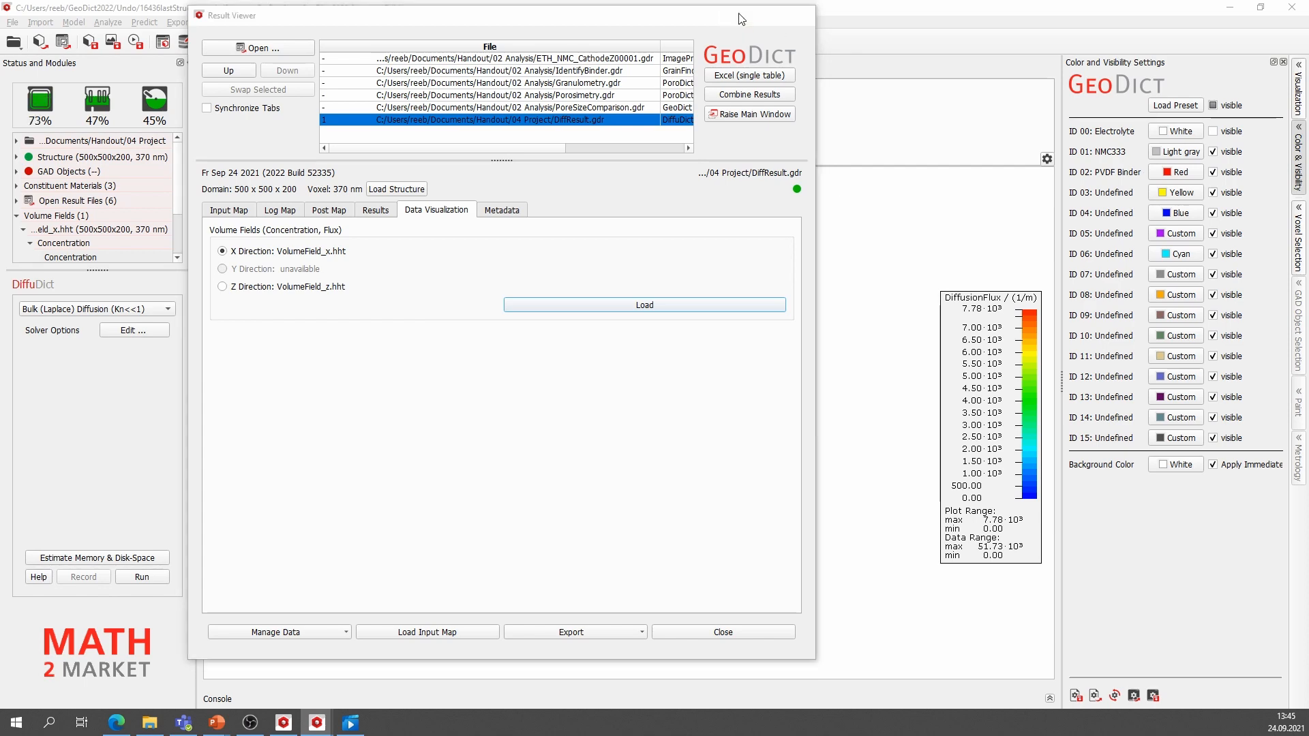
click(738, 14)
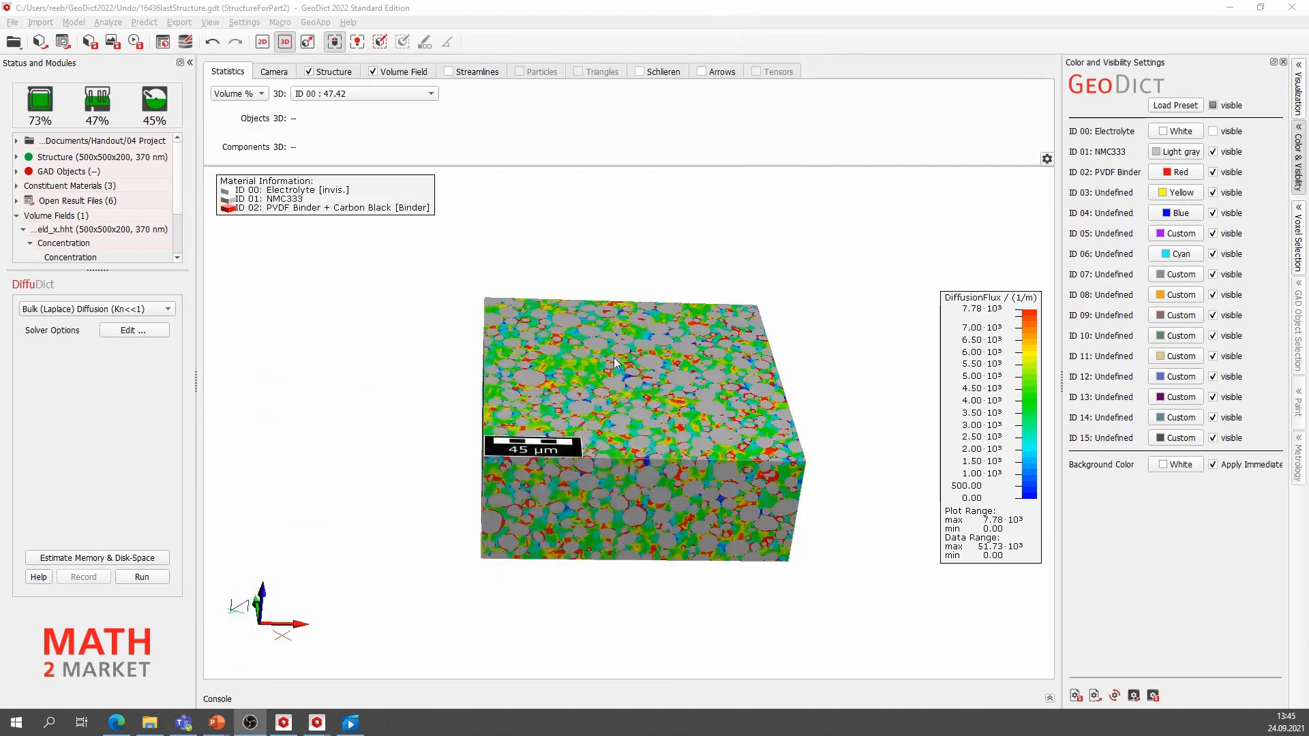
Hide the structure and threshold the volume field to DiffusionFlux values of at least about 5.17e+03.
click(308, 72)
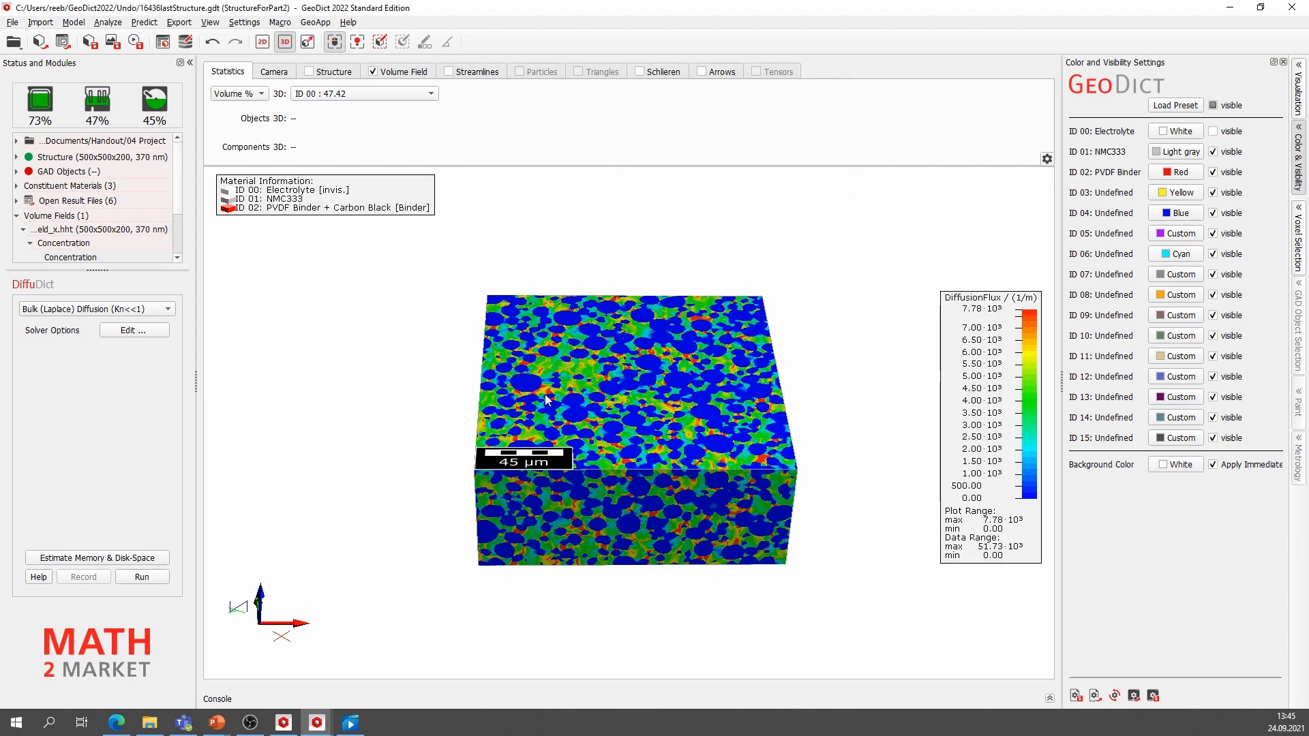
drag(578, 384, 580, 385)
click(398, 72)
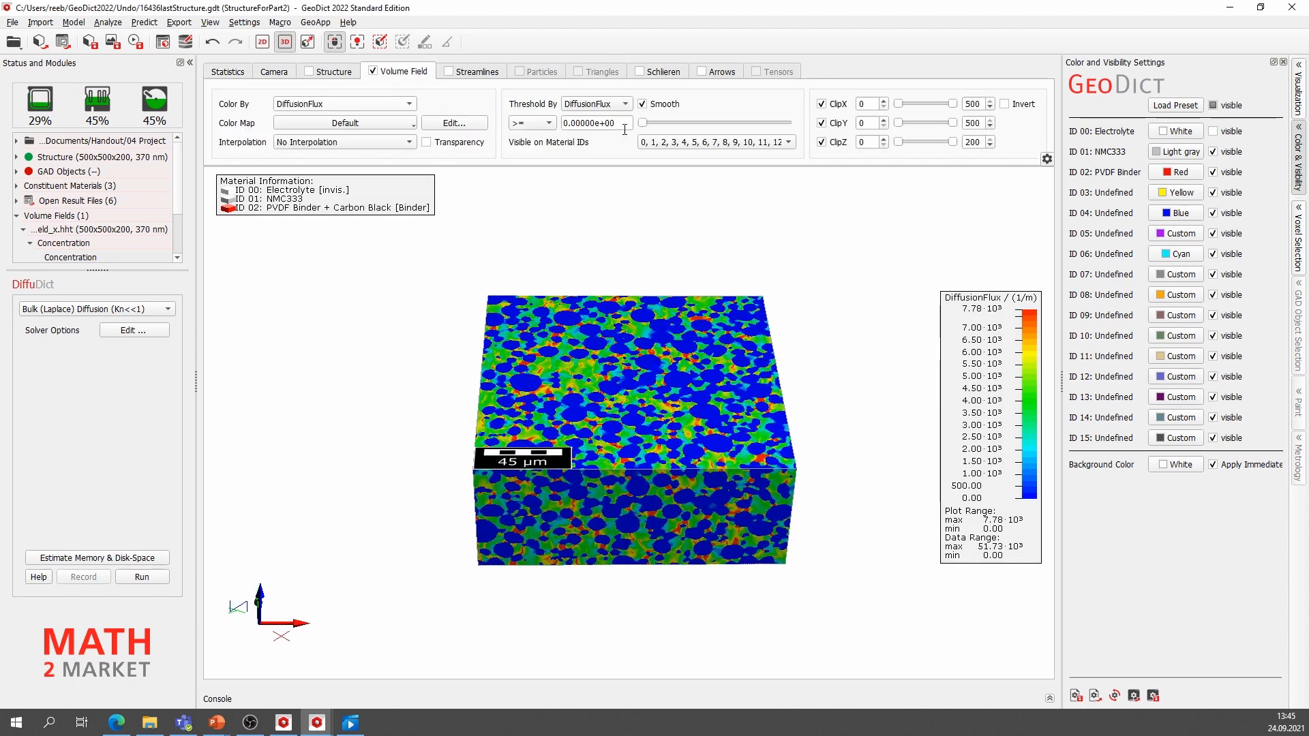
drag(642, 122, 661, 146)
mouse_move(558, 461)
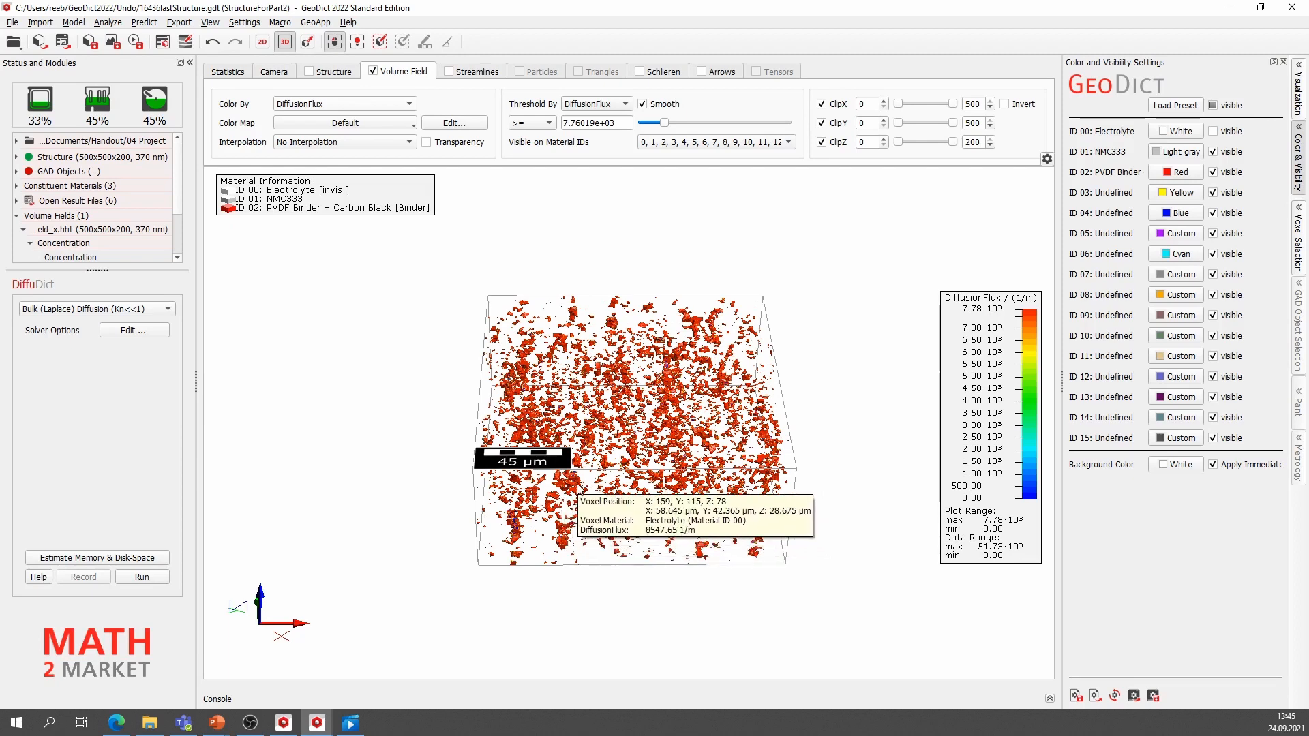
mouse_move(602, 491)
mouse_down()
mouse_move(605, 477)
mouse_move(604, 492)
mouse_up()
drag(664, 123, 659, 130)
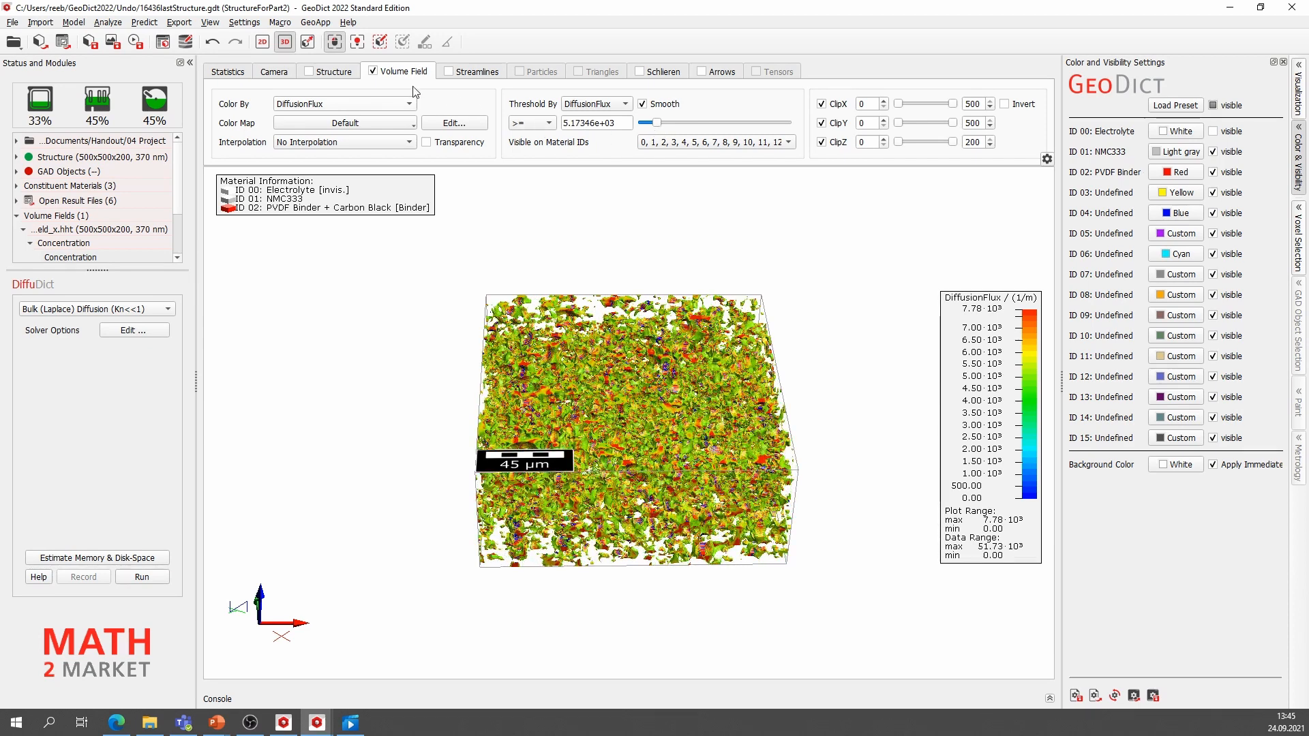
Replace the volume field display with the structure, cut open by inverted clipping with ClipZ starting at 67 and ClipY ending at 218.
click(373, 71)
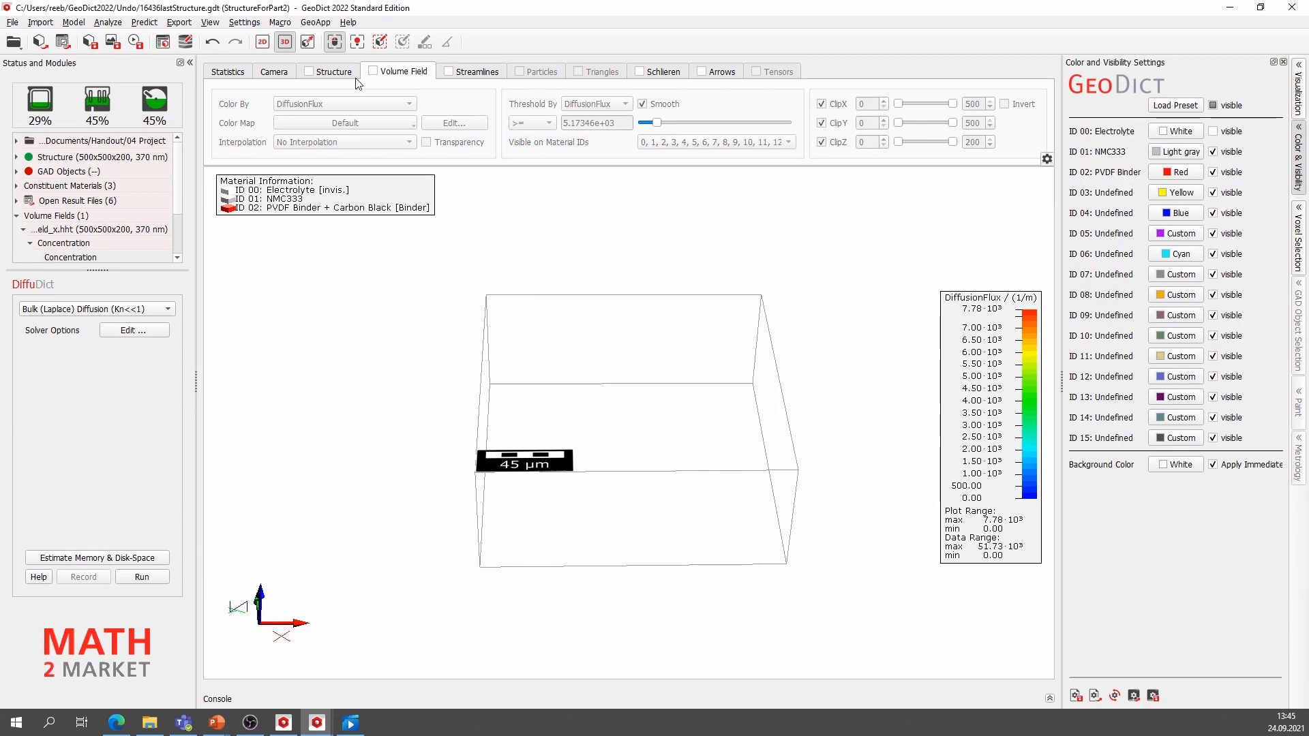
click(309, 72)
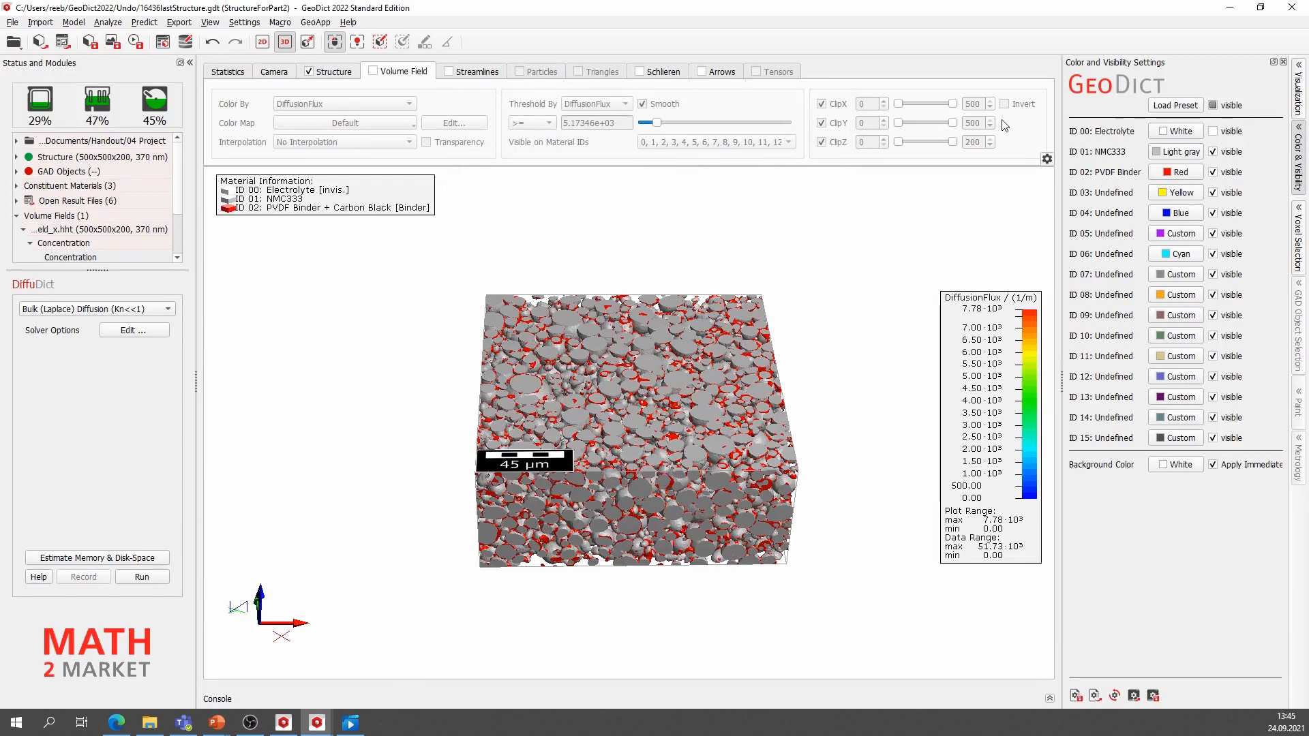
click(333, 73)
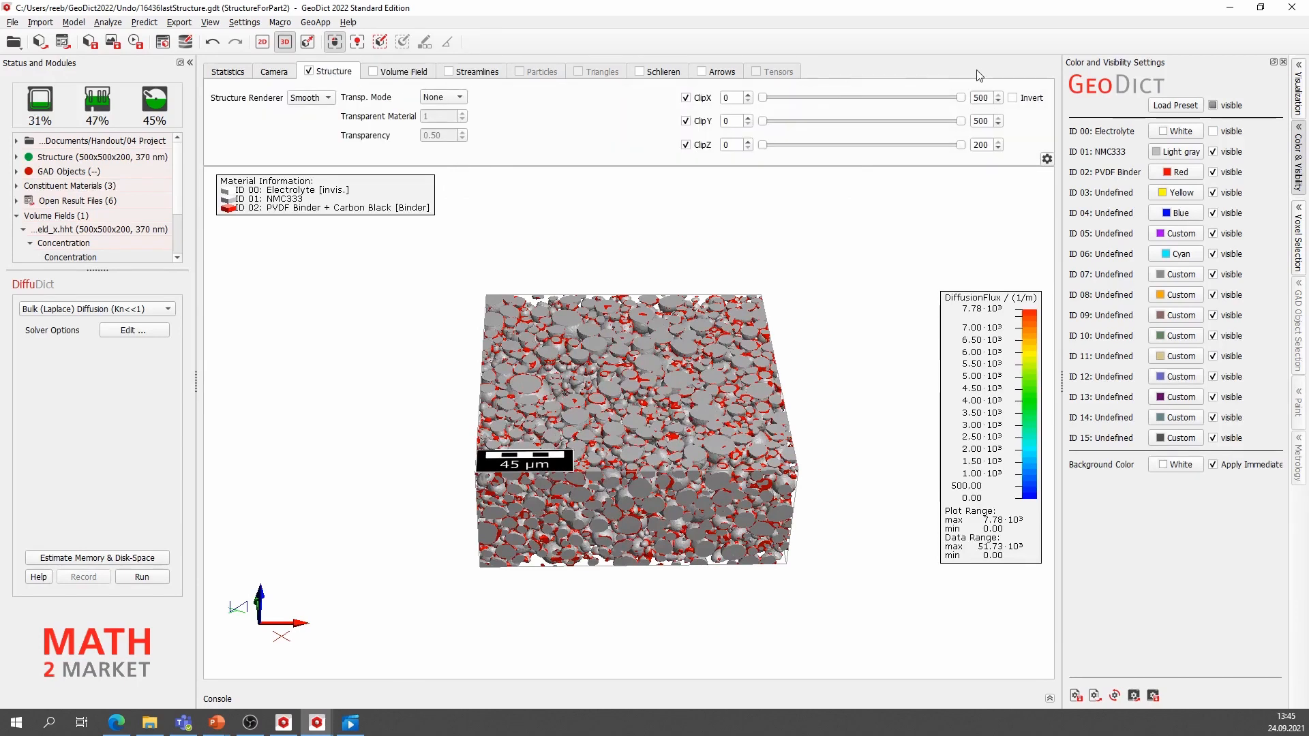
click(1013, 100)
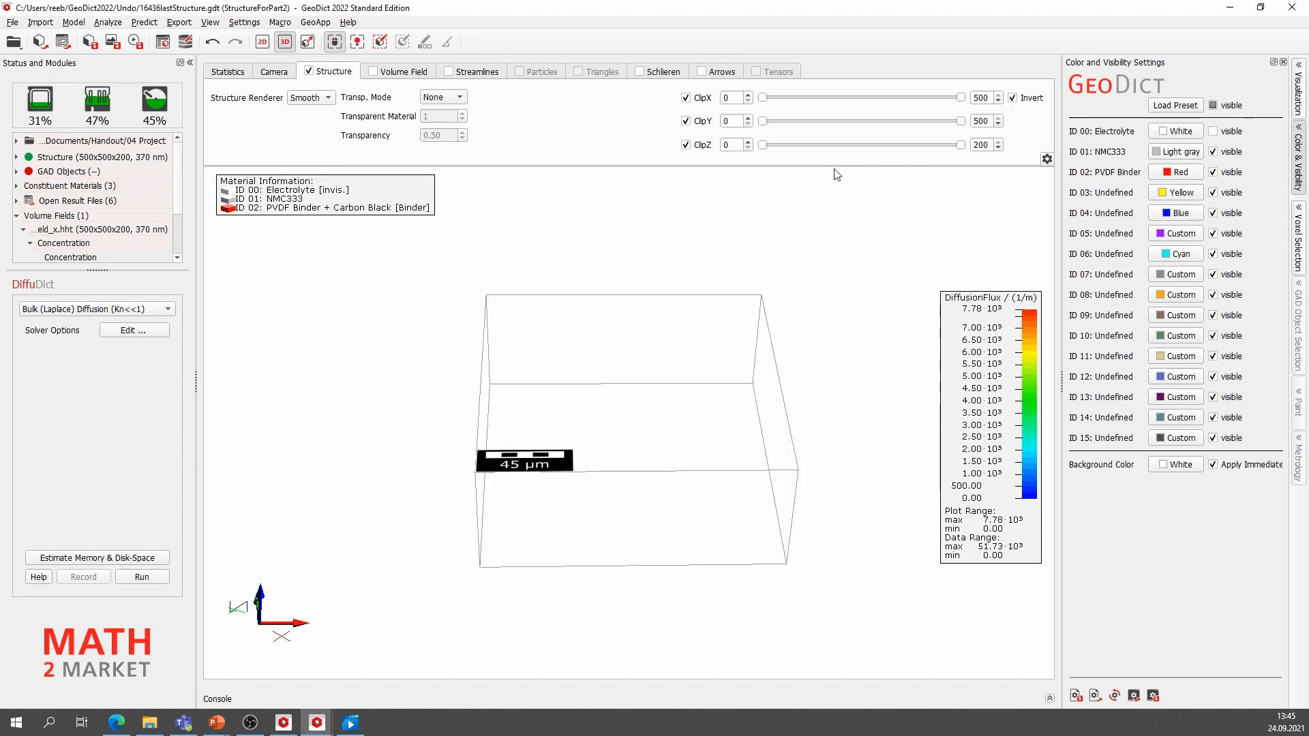
drag(763, 146, 835, 153)
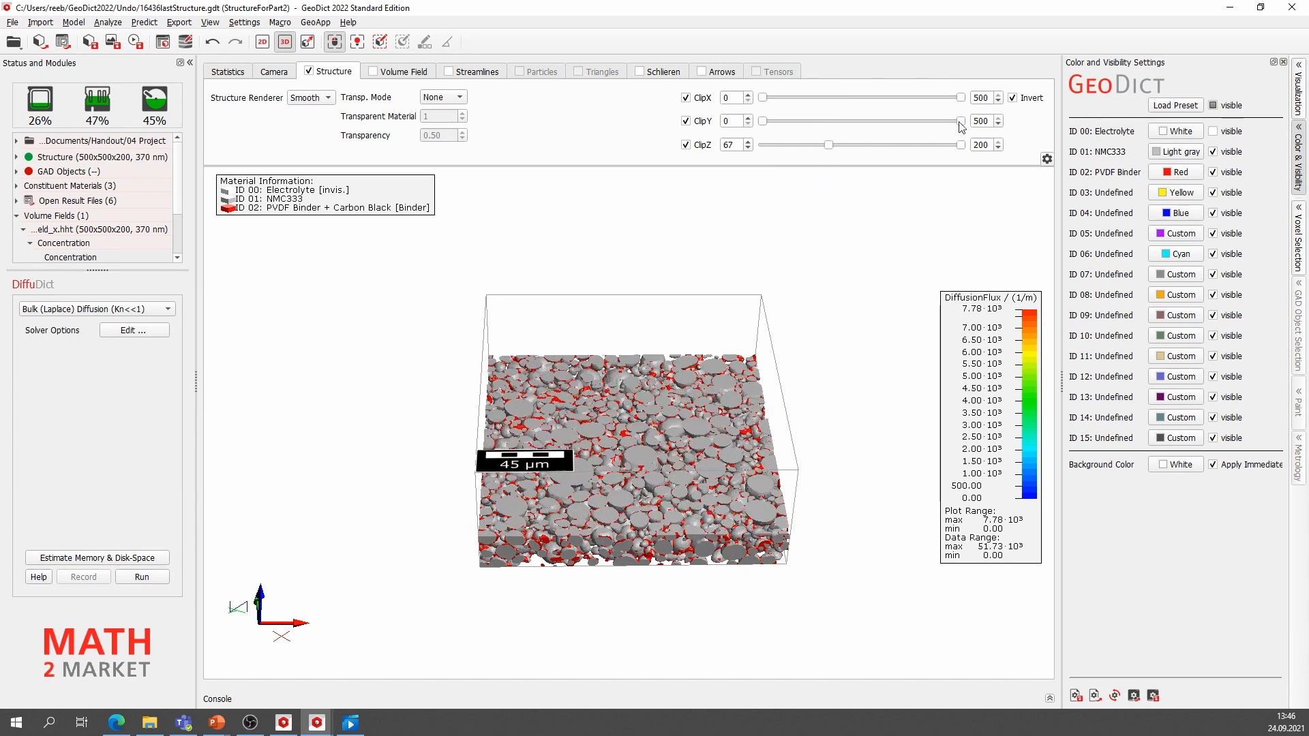
drag(960, 121, 846, 159)
drag(678, 399, 595, 330)
mouse_move(554, 397)
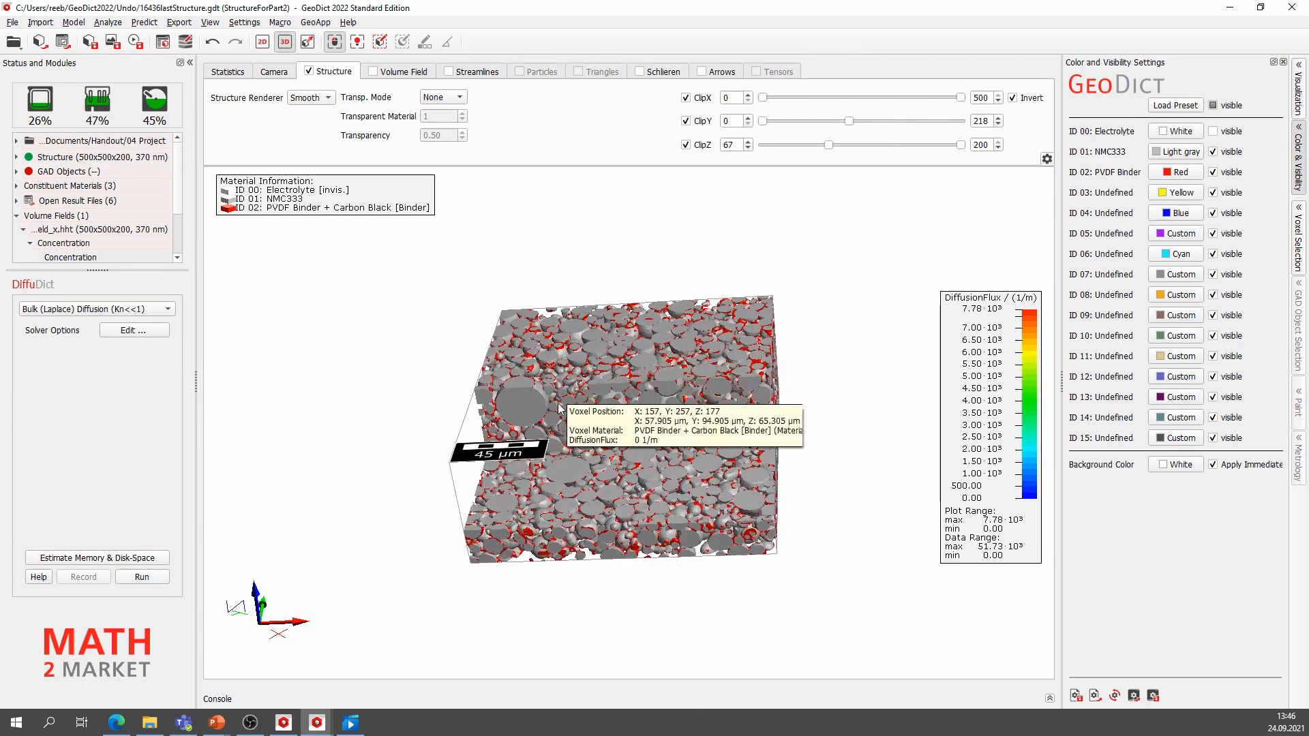
Show the diffusion flux streamlines in the cut-out region of the structure and inspect them from several sides.
click(449, 72)
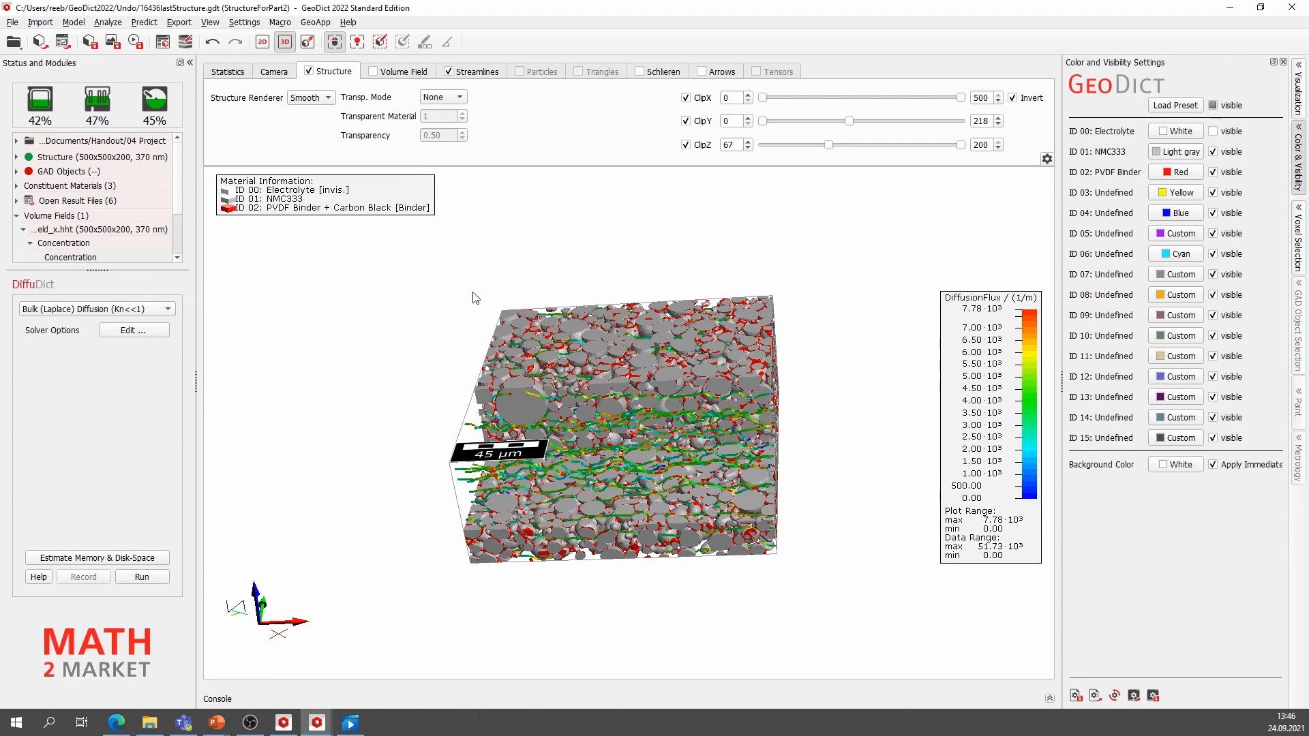
drag(498, 353, 529, 248)
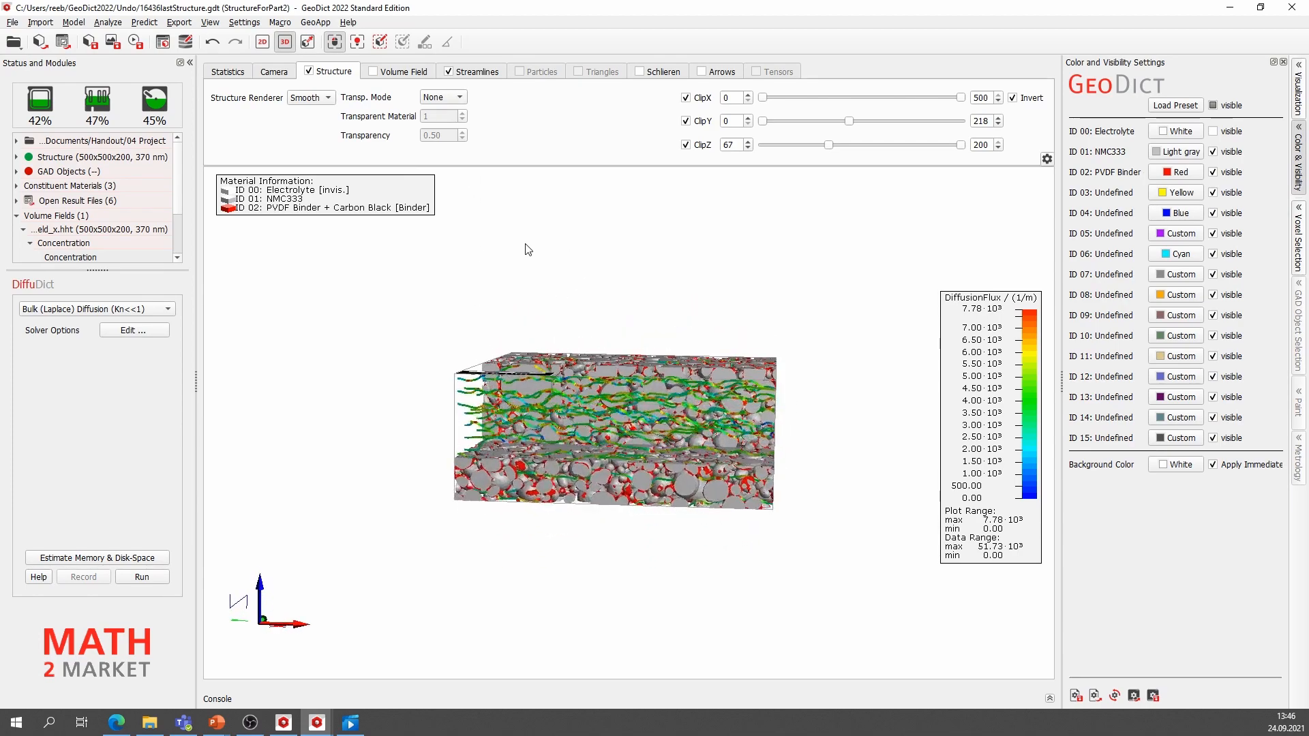
drag(586, 492, 430, 405)
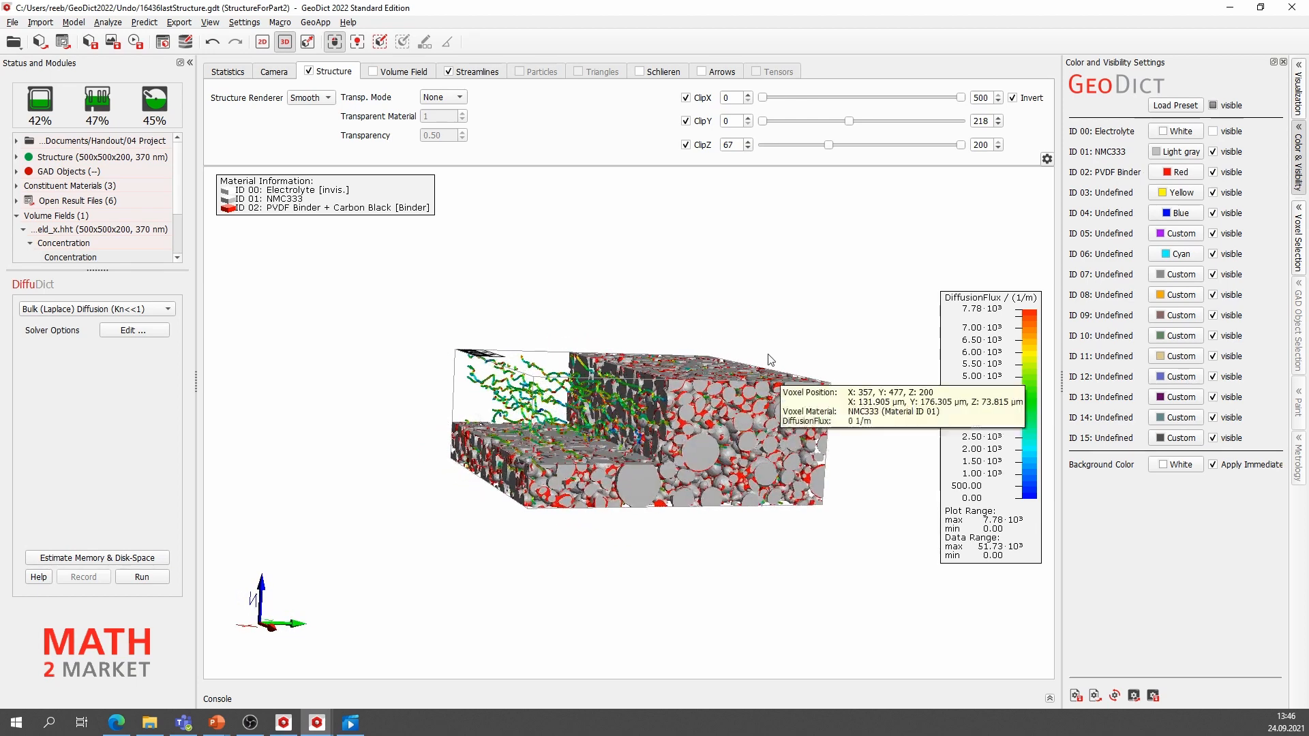
drag(565, 433, 577, 481)
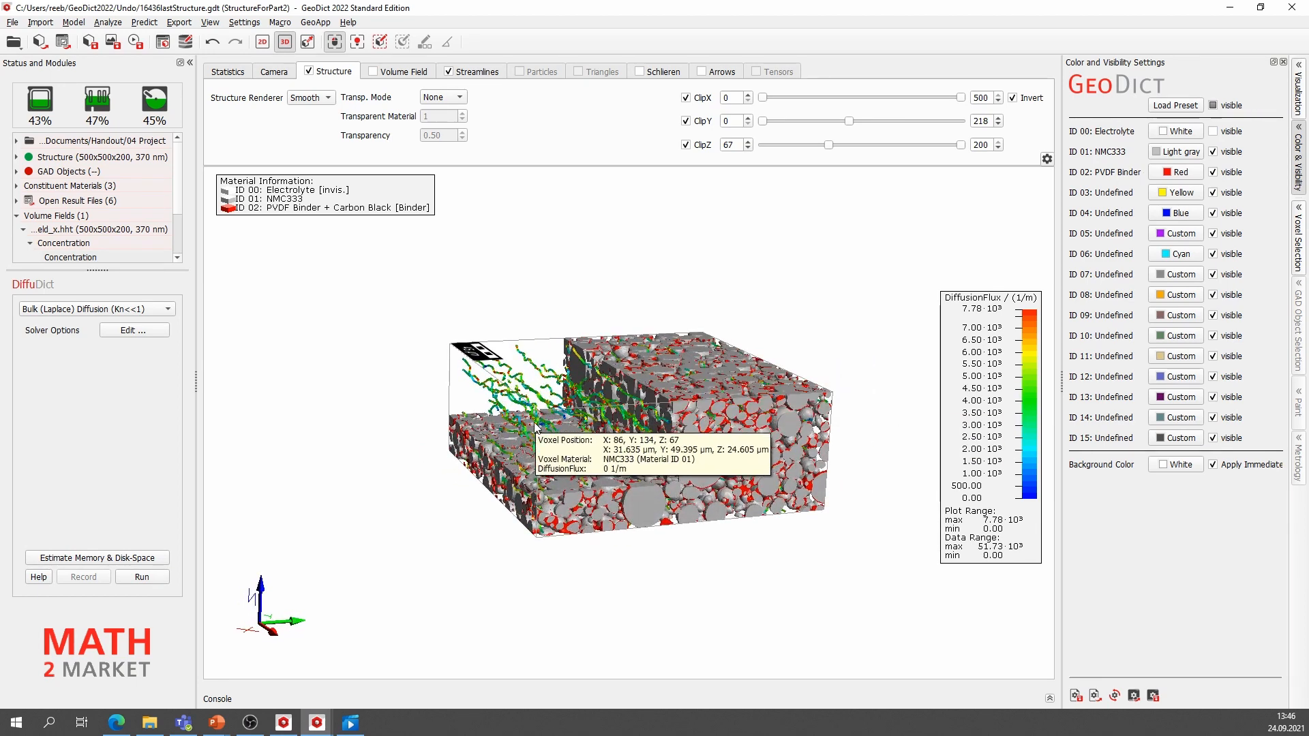
Set the streamline style to Streamlets and play their animation.
click(475, 72)
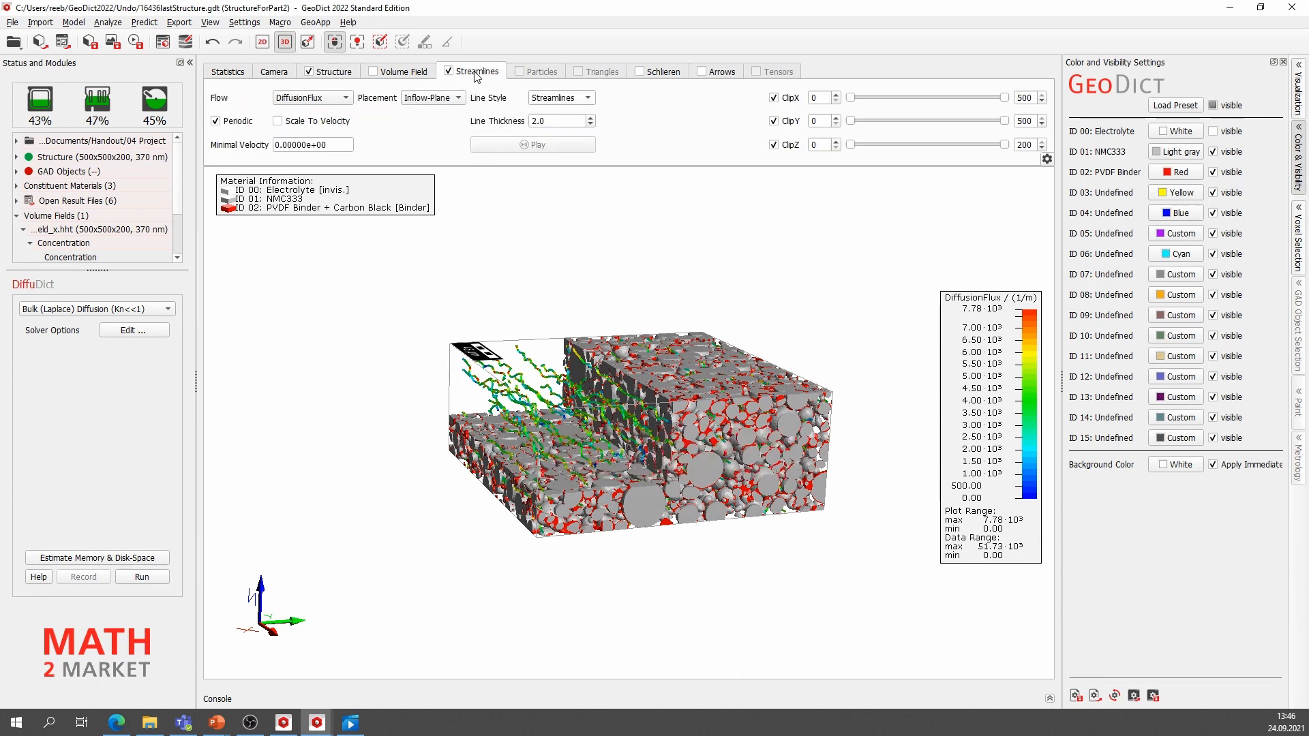
click(545, 102)
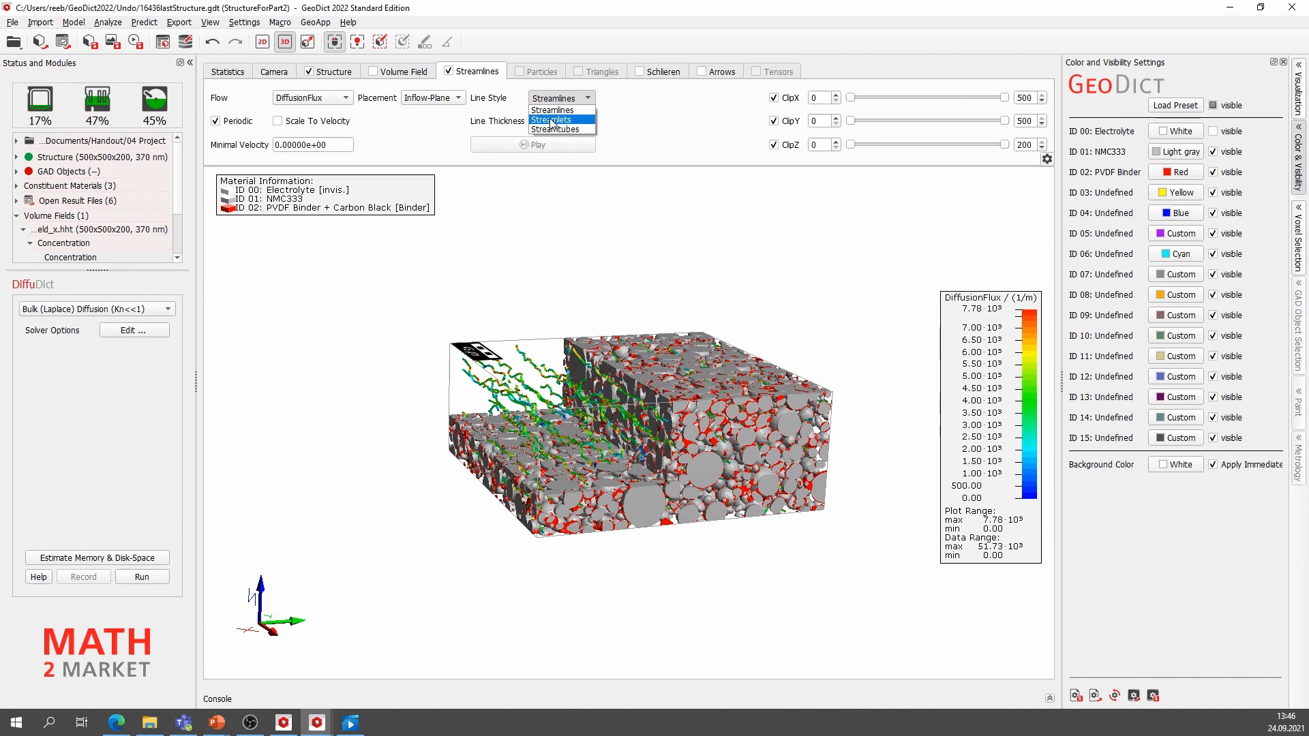
click(551, 120)
click(529, 145)
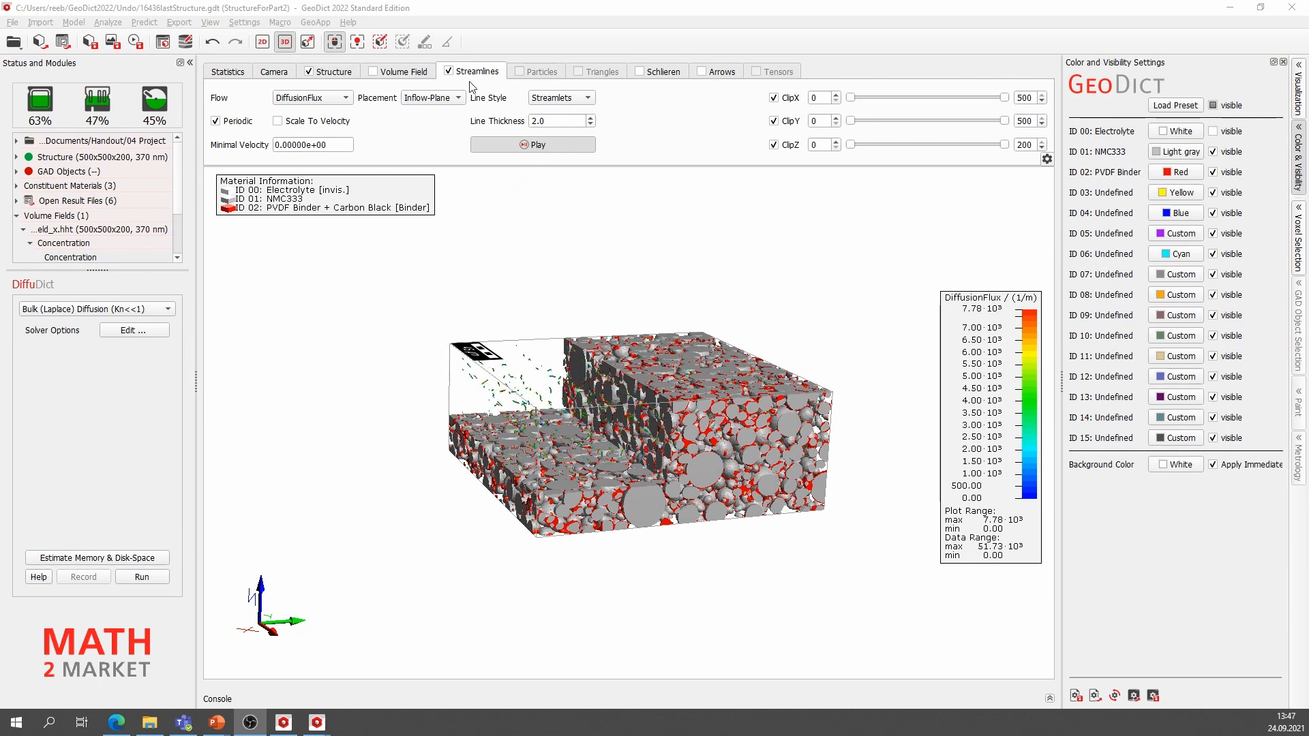
Hide the streamlines and restore the full structure with ClipY ending at 500, ClipZ starting at 0 and inverted clipping off.
click(448, 71)
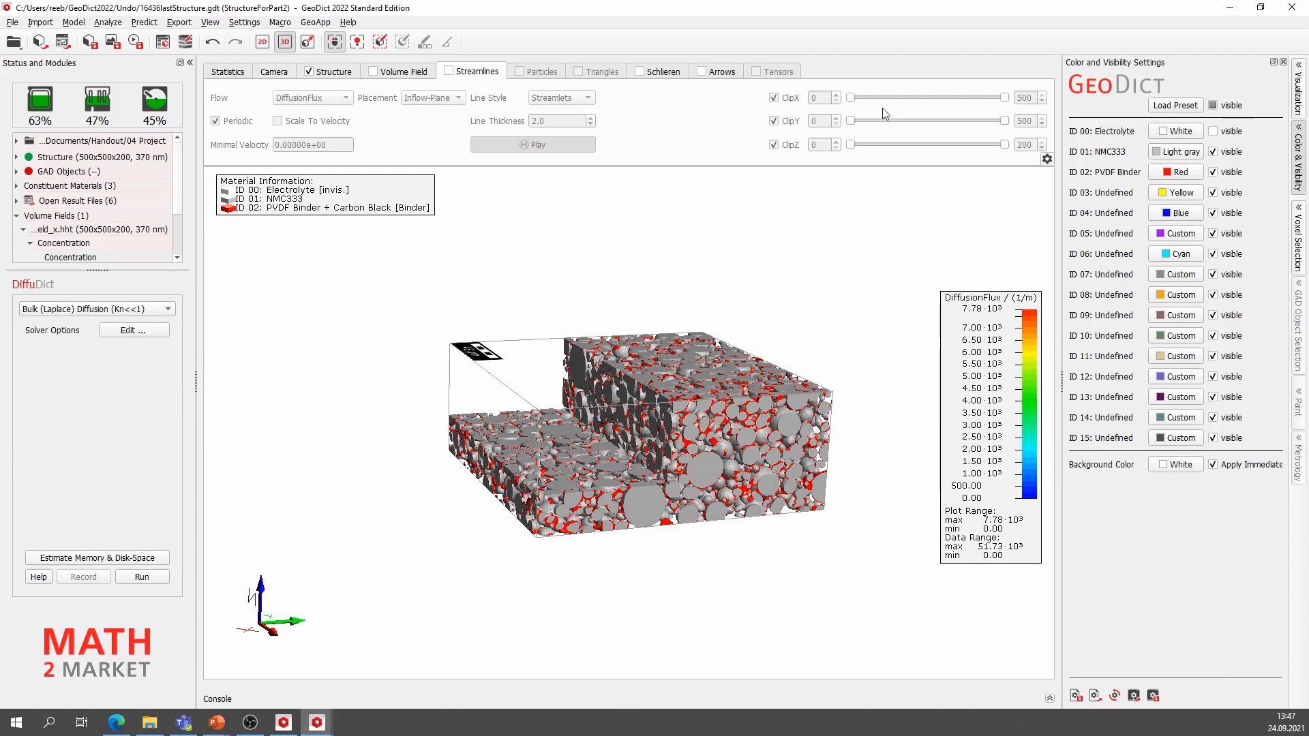
click(340, 72)
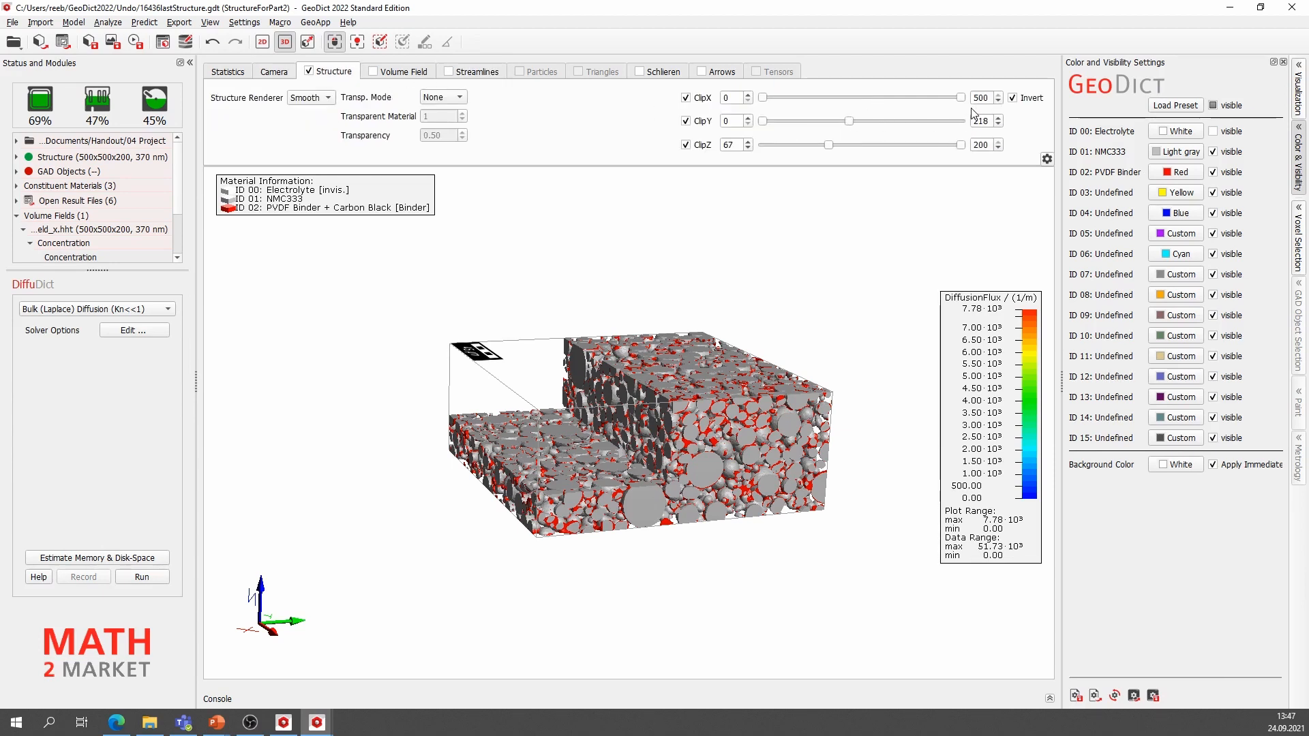
drag(856, 124, 963, 123)
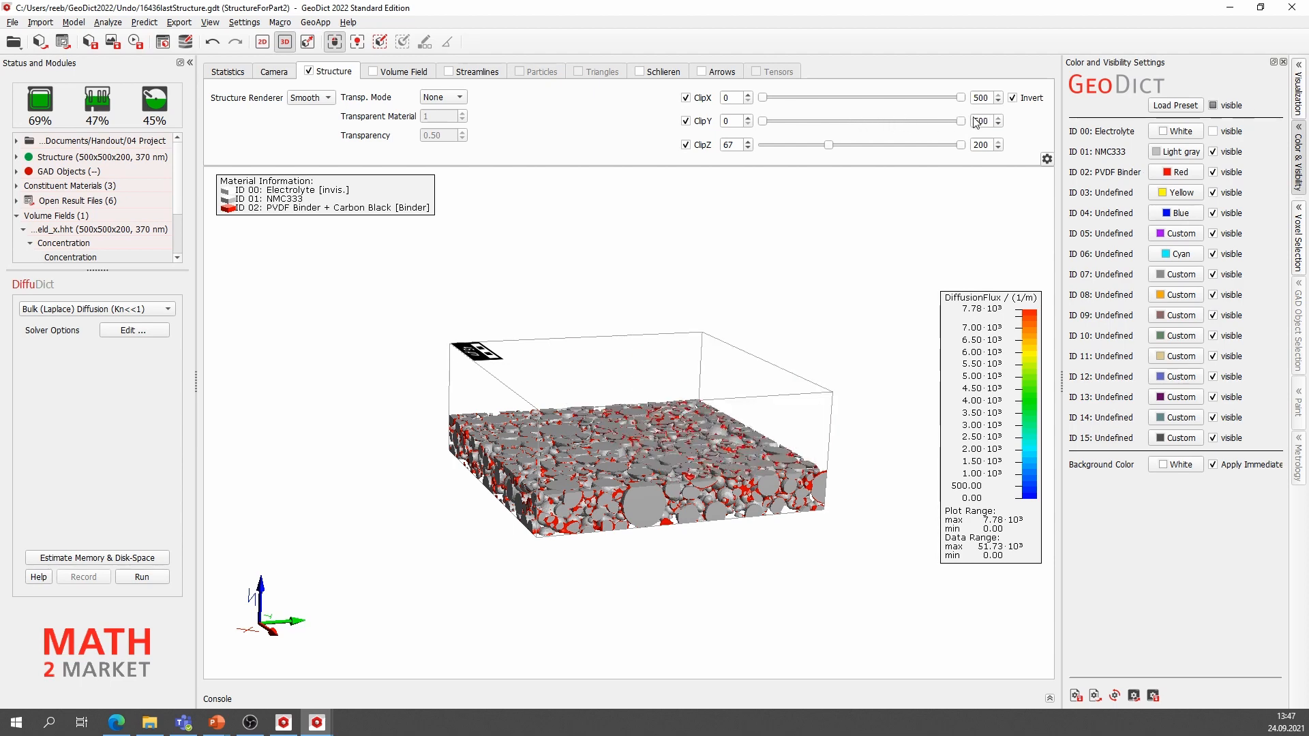
drag(830, 146, 740, 151)
click(1015, 99)
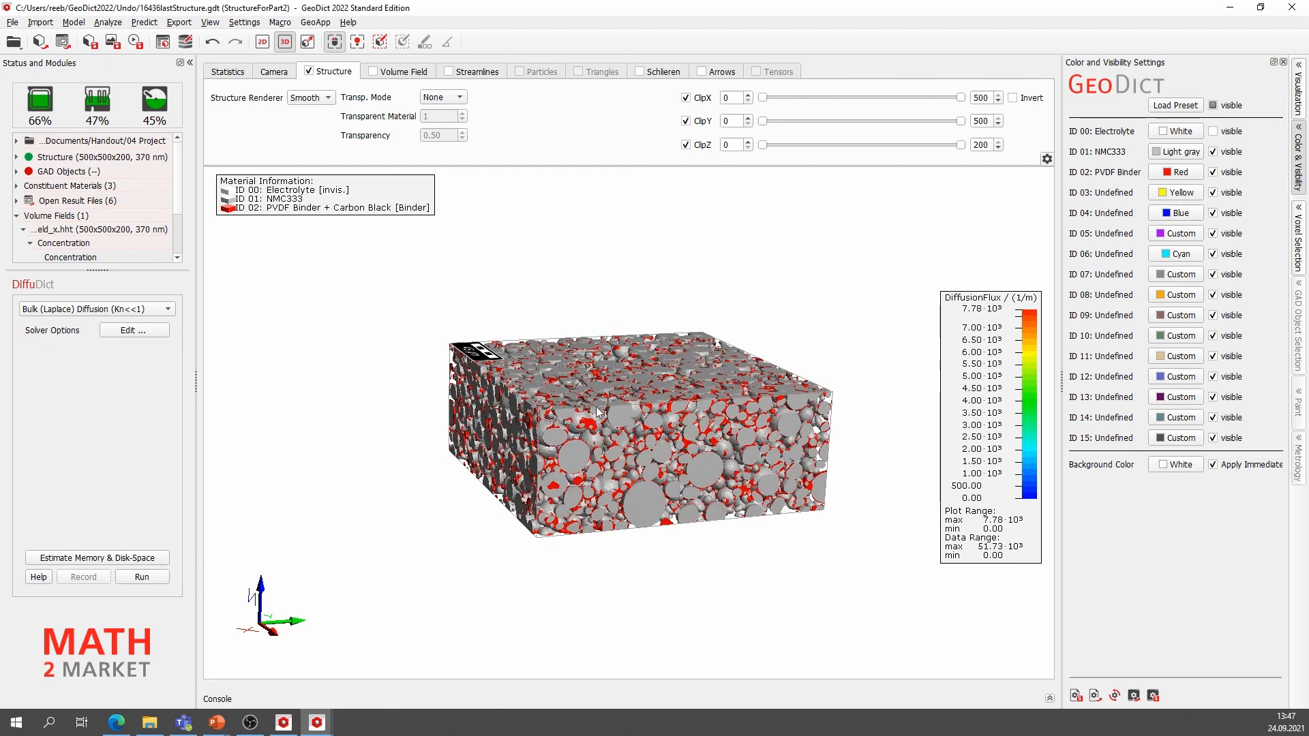
drag(642, 468, 722, 461)
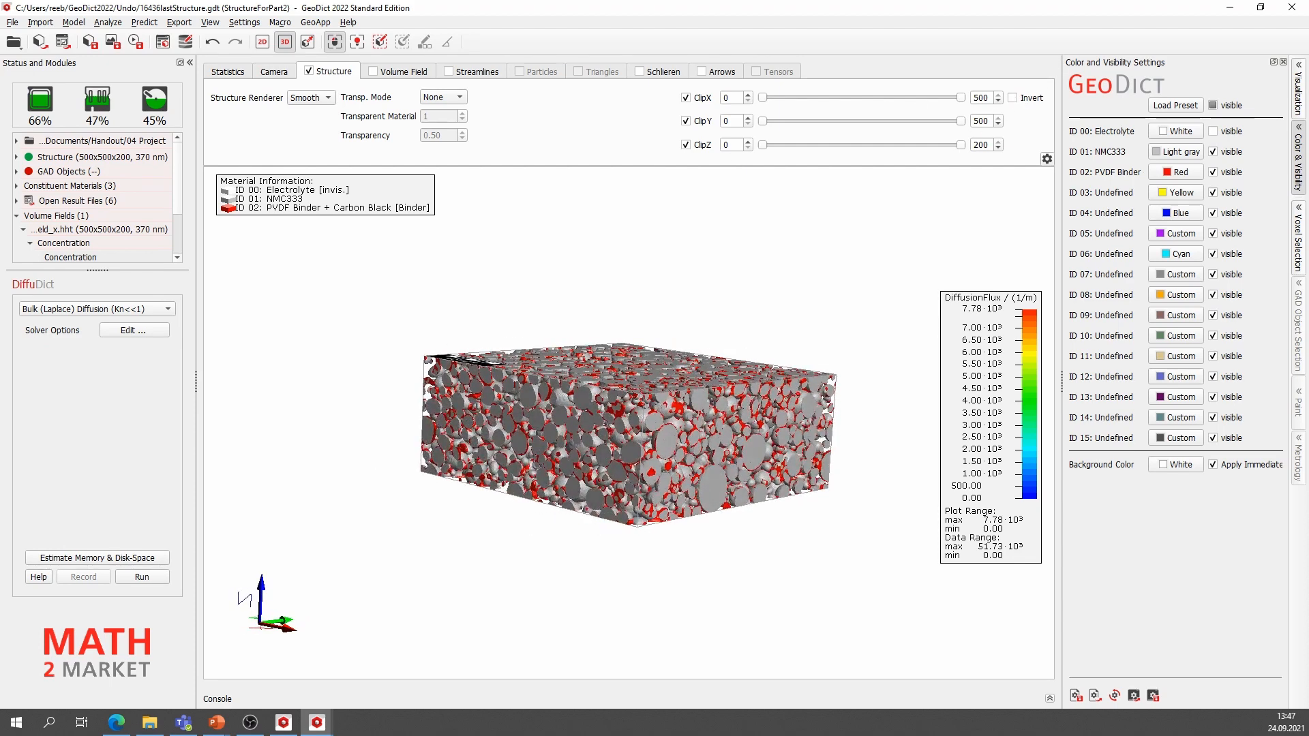
Configure ProcessGeo's Permute operation to rotate the structure by 90° clockwise about the Y axis.
key(alt+Tab)
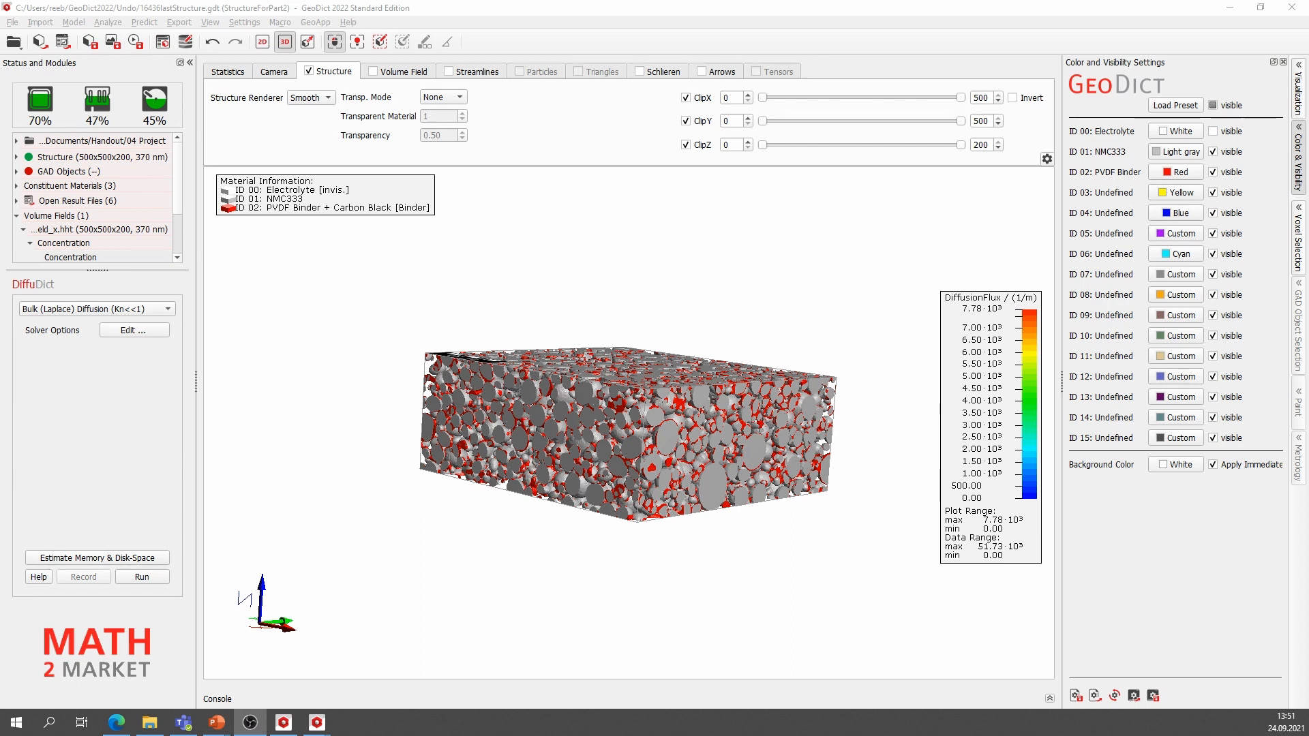
click(75, 23)
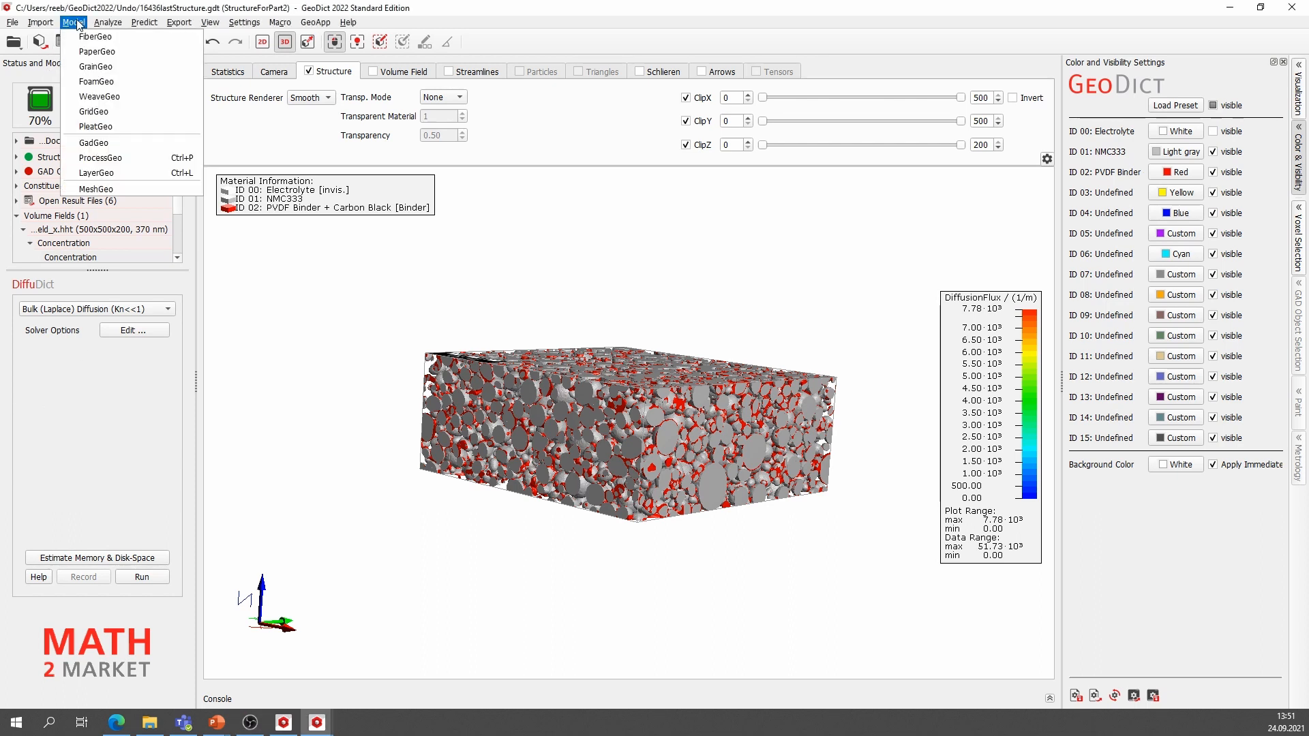
click(100, 158)
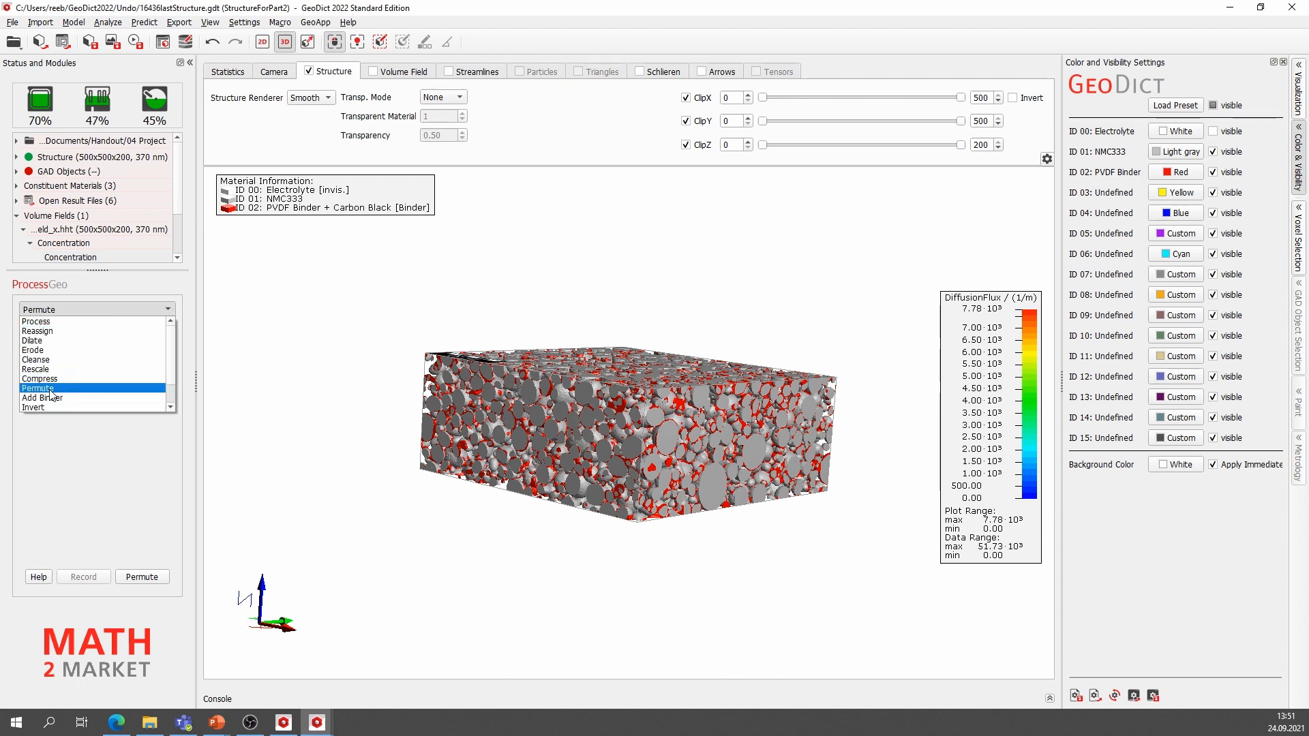
click(51, 393)
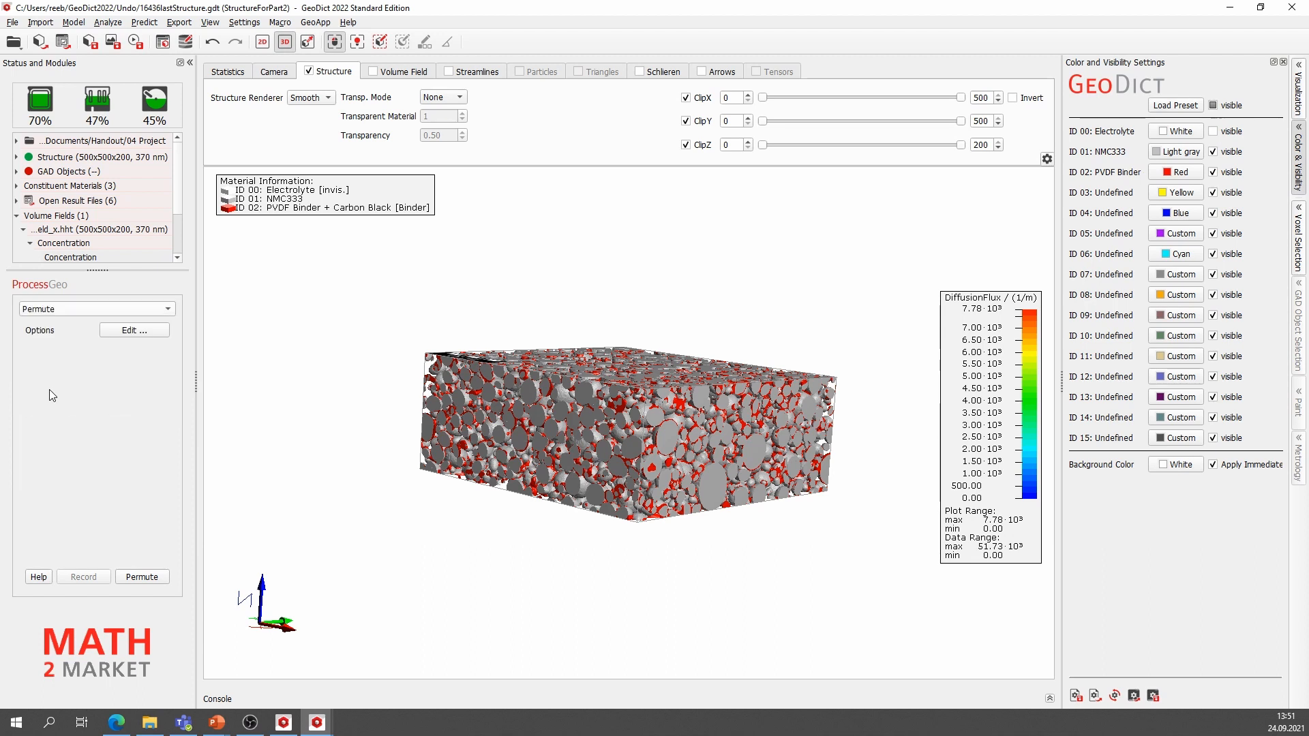
click(127, 332)
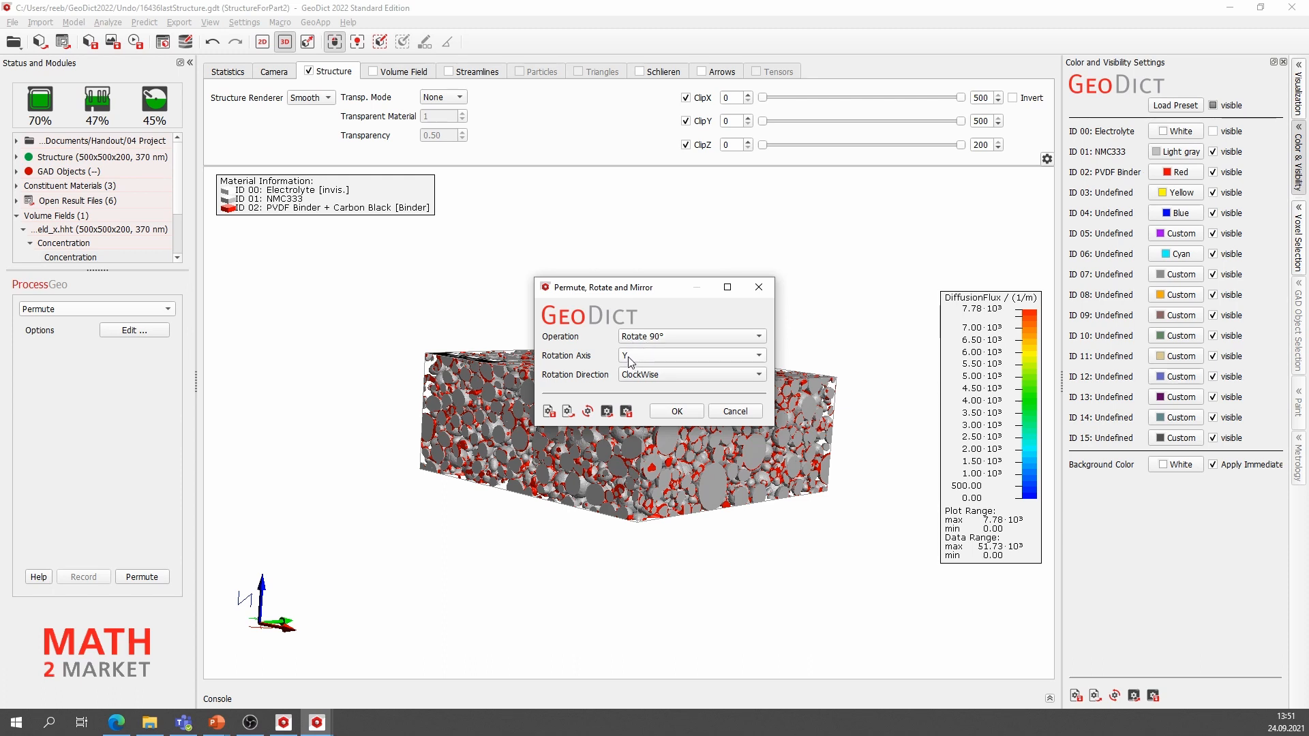
click(679, 409)
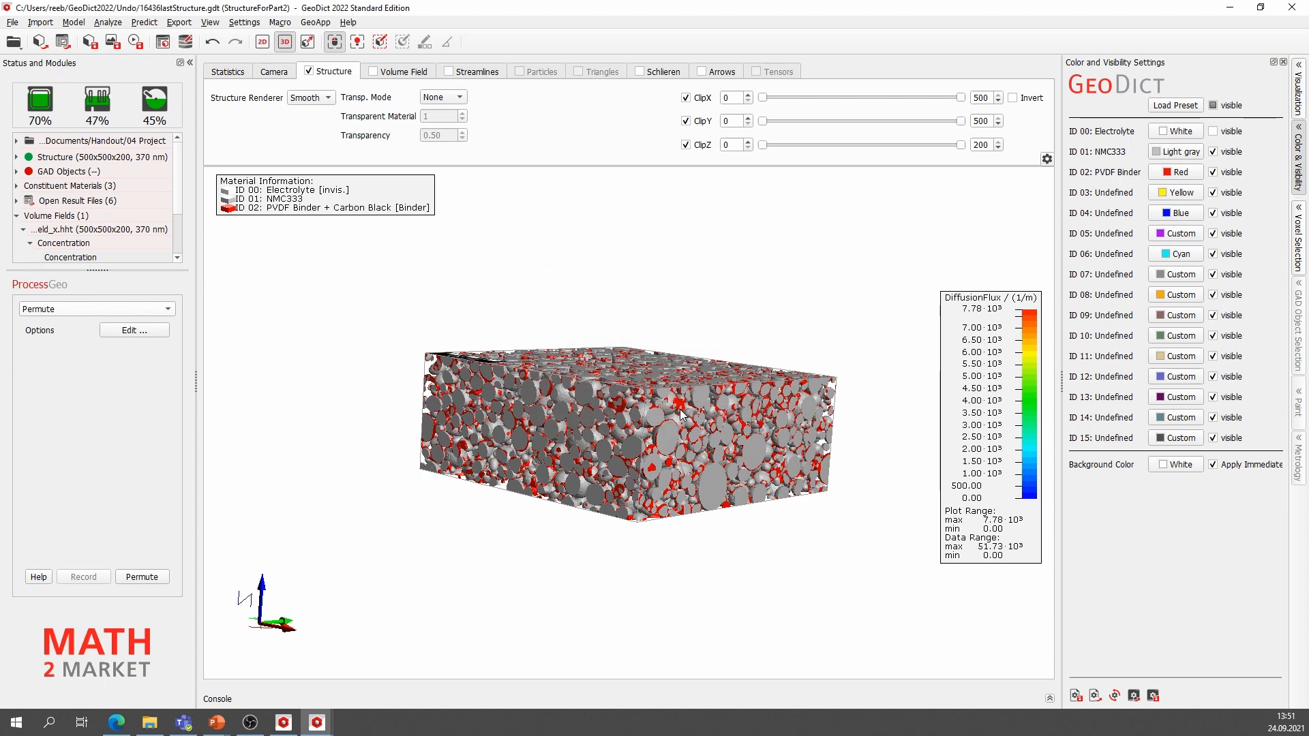
Run the configured 90° clockwise rotation about the Y axis on the structure.
click(143, 577)
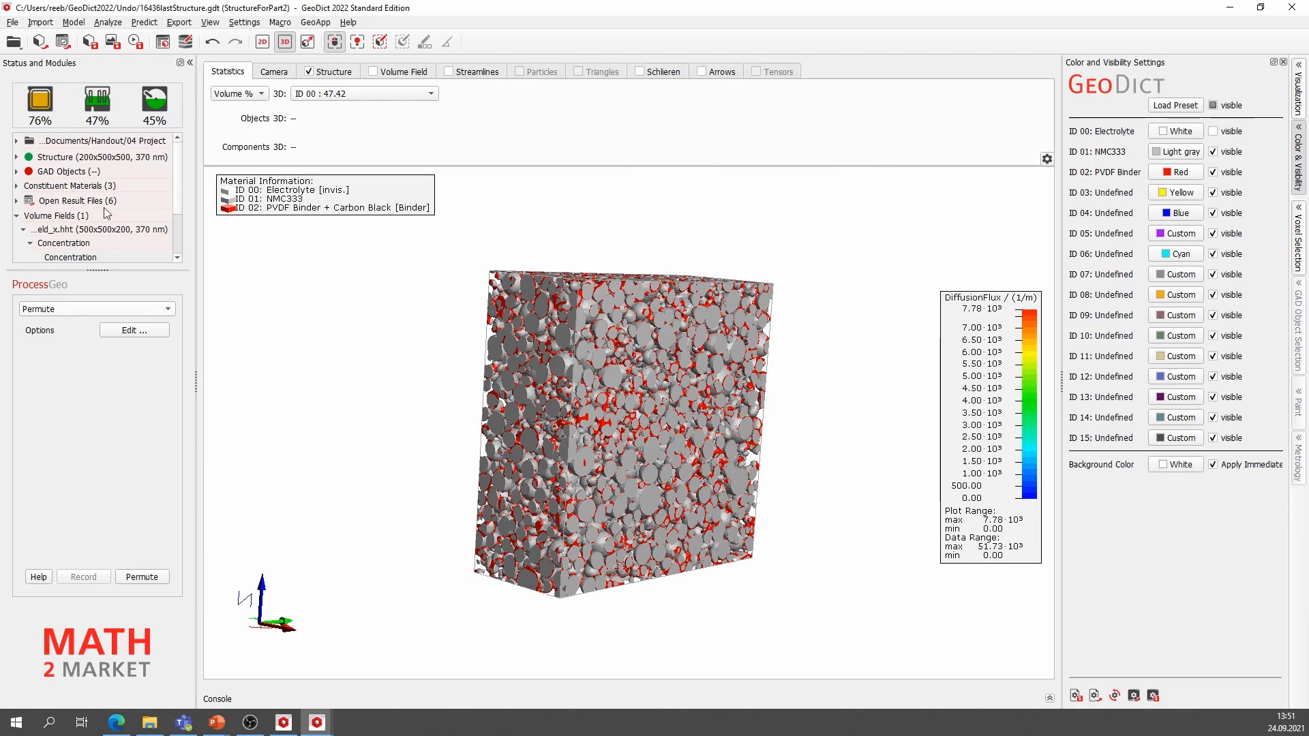
right_click(97, 158)
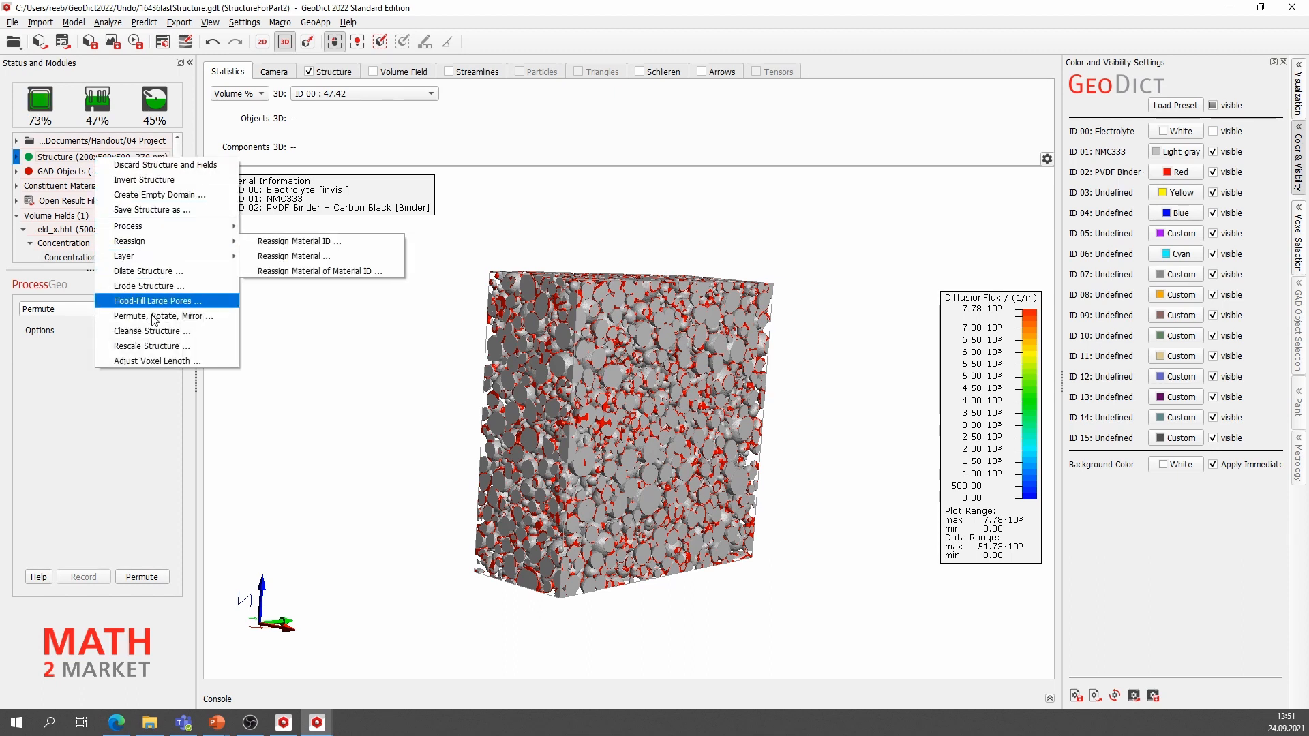
click(154, 317)
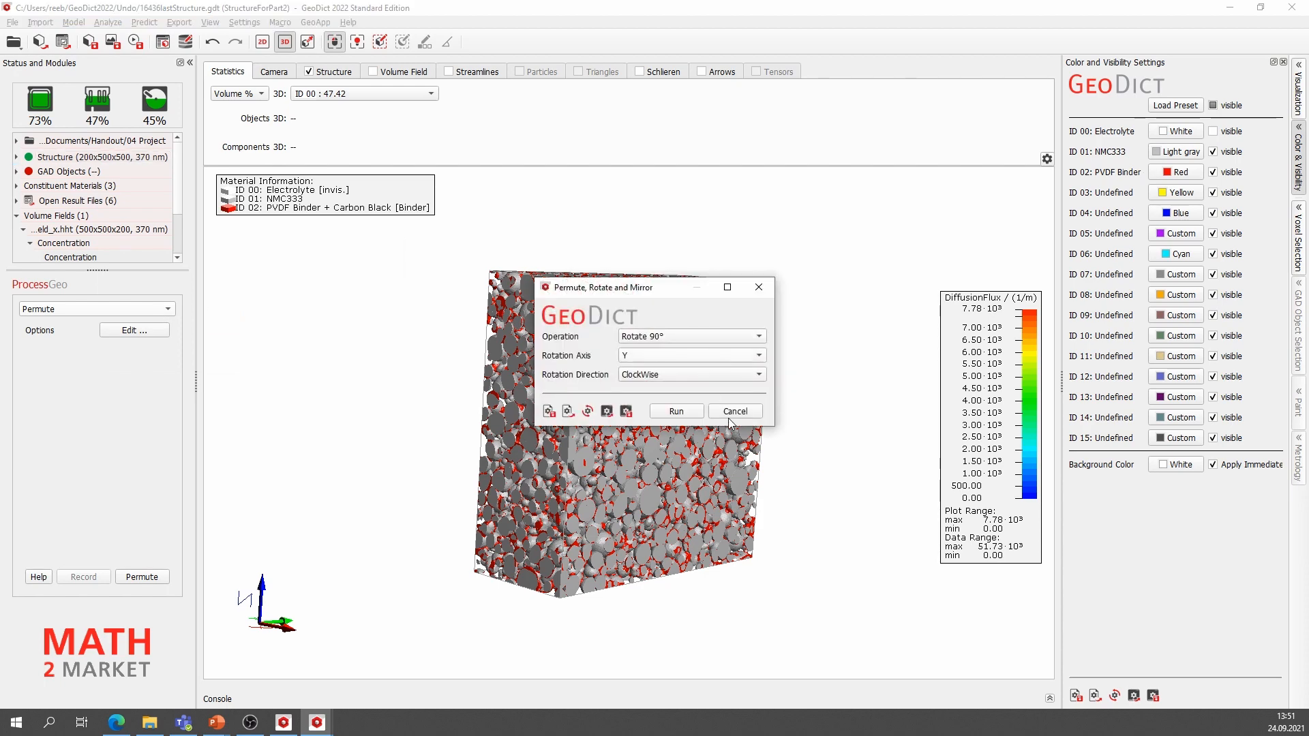
click(730, 415)
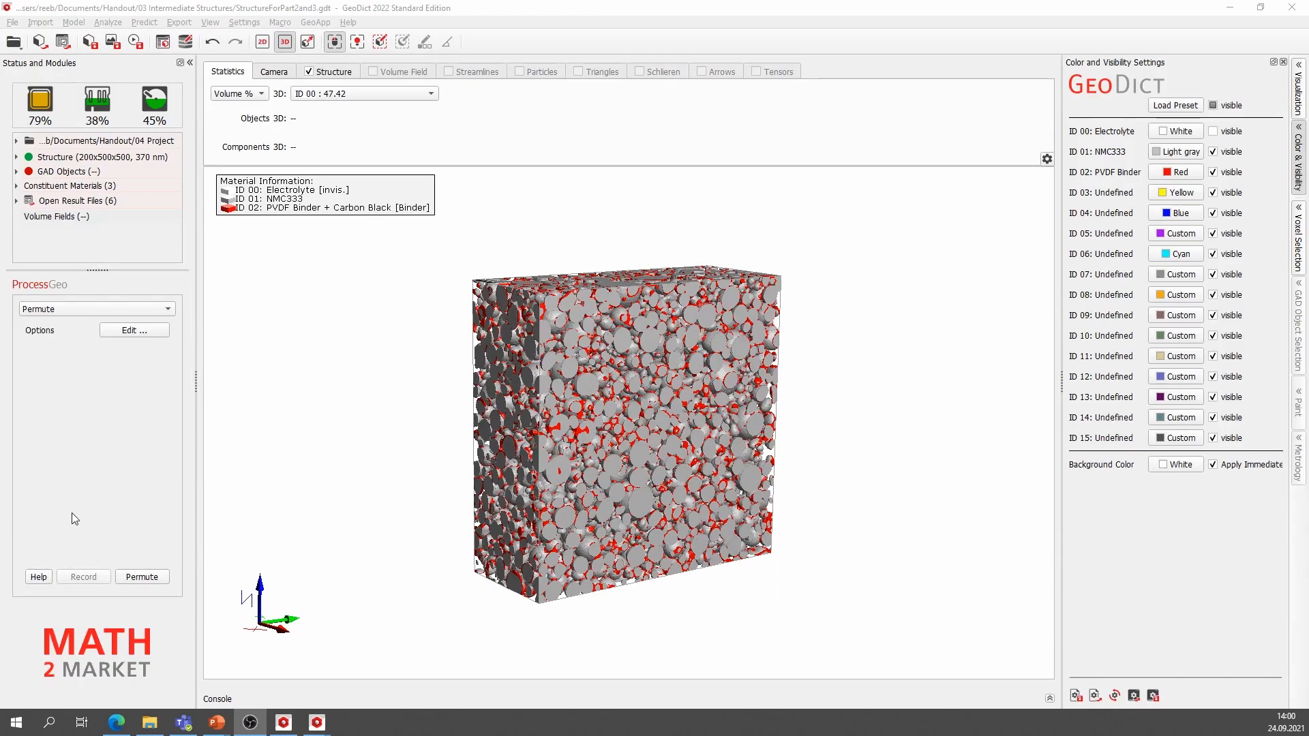
Crop the structure to a 50×50×50 voxel block spanning 75–125 in X and 225–275 in Y and Z, cropping volume fields too.
click(59, 309)
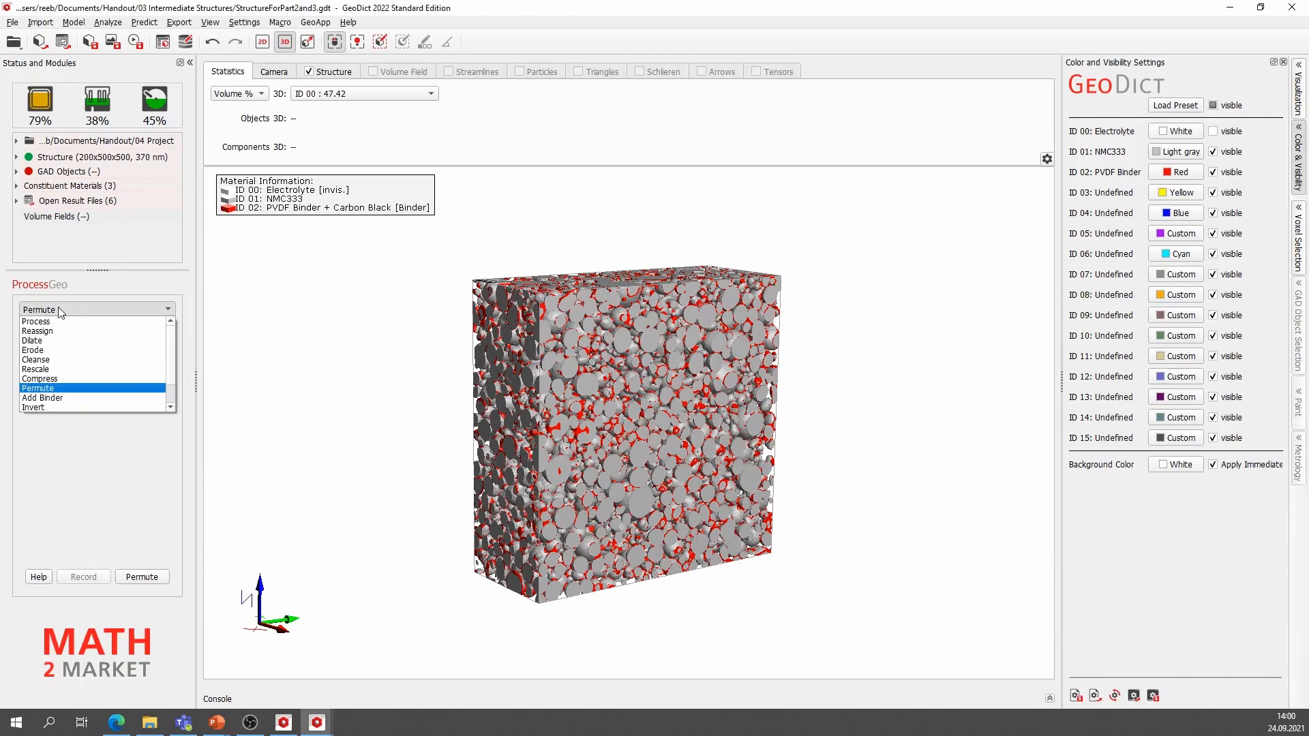
click(50, 322)
click(70, 331)
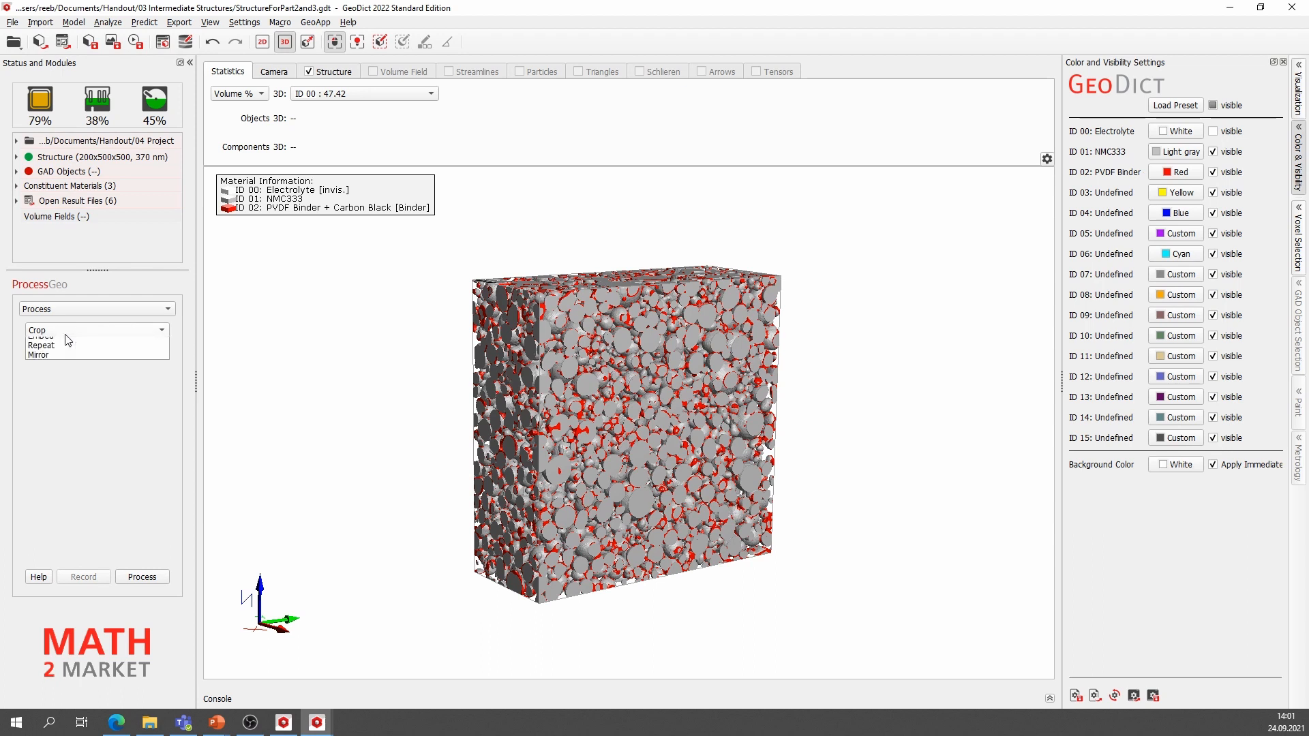
click(64, 333)
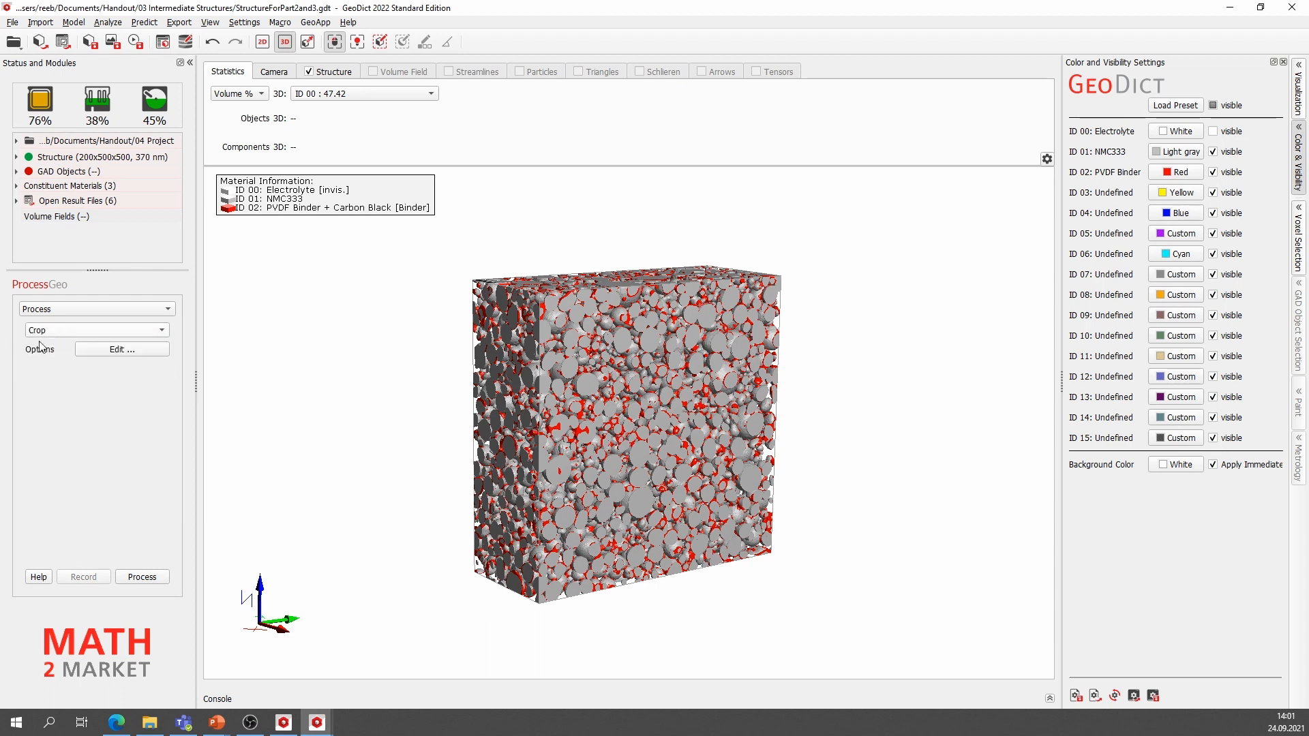
right_click(42, 158)
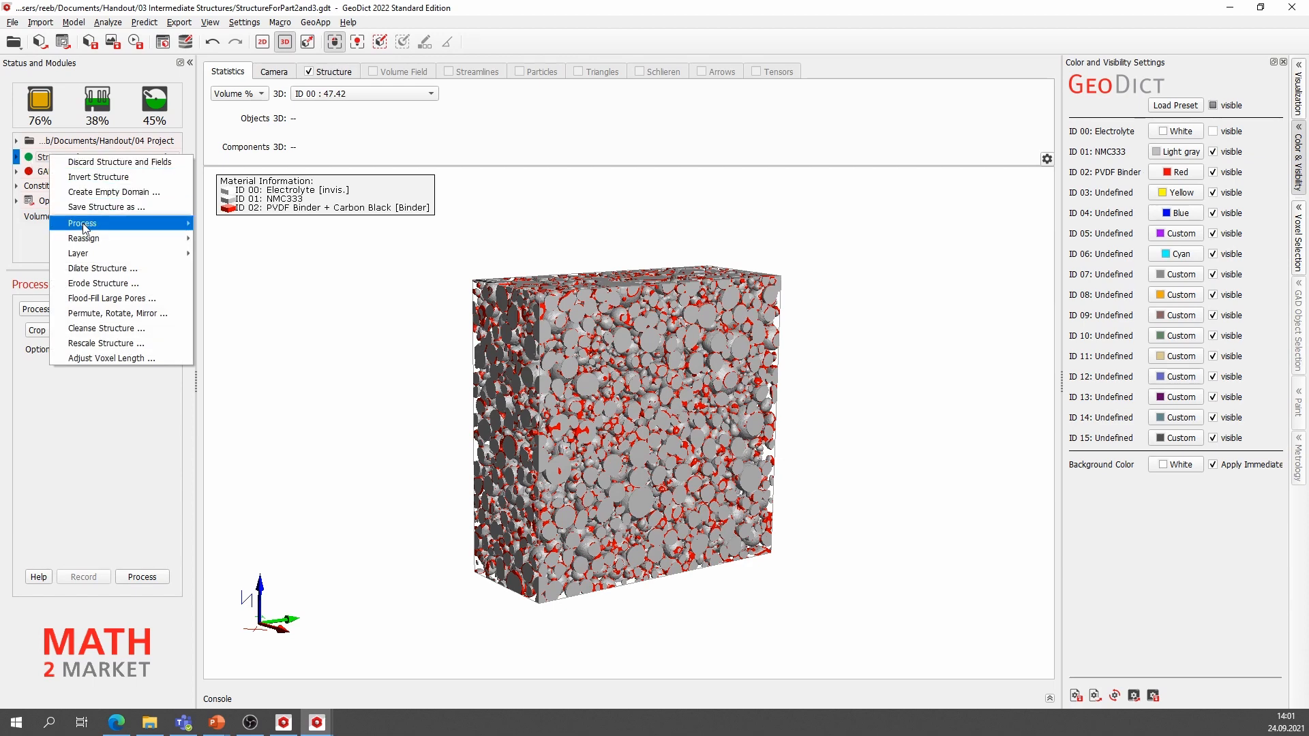
mouse_move(85, 227)
click(225, 225)
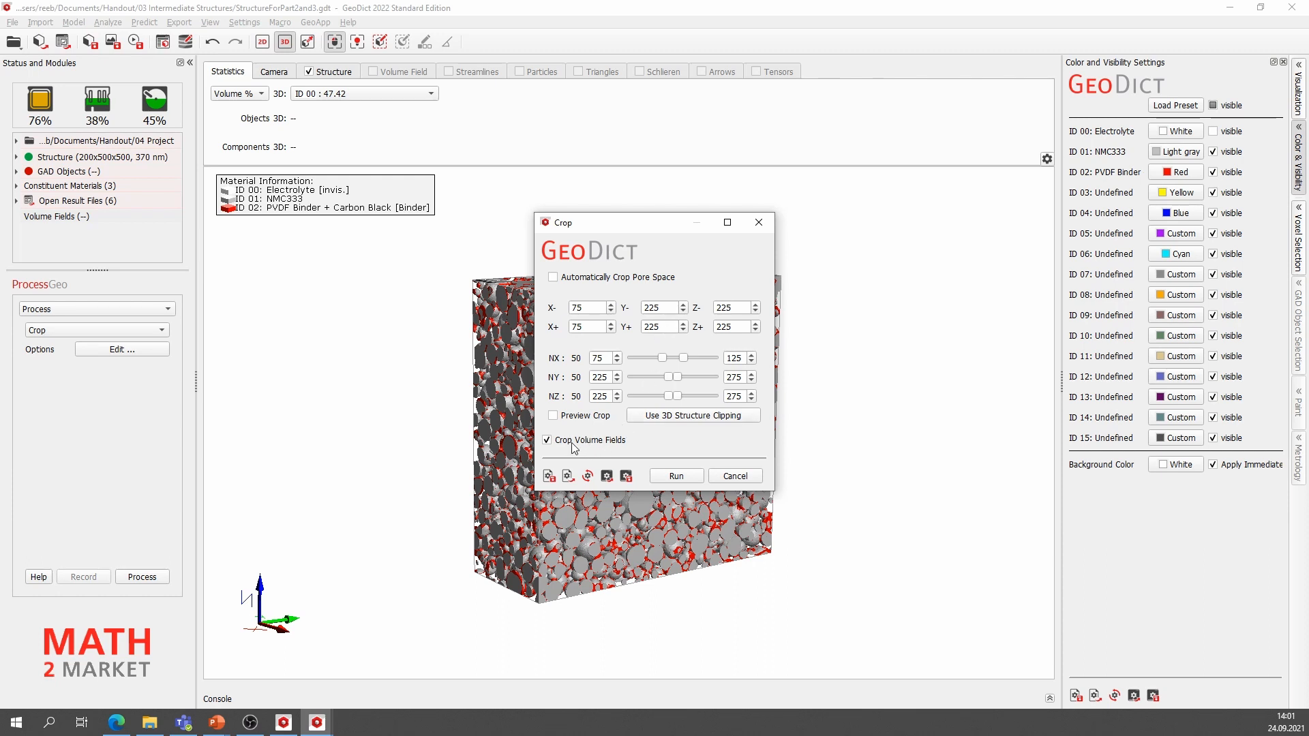
click(669, 479)
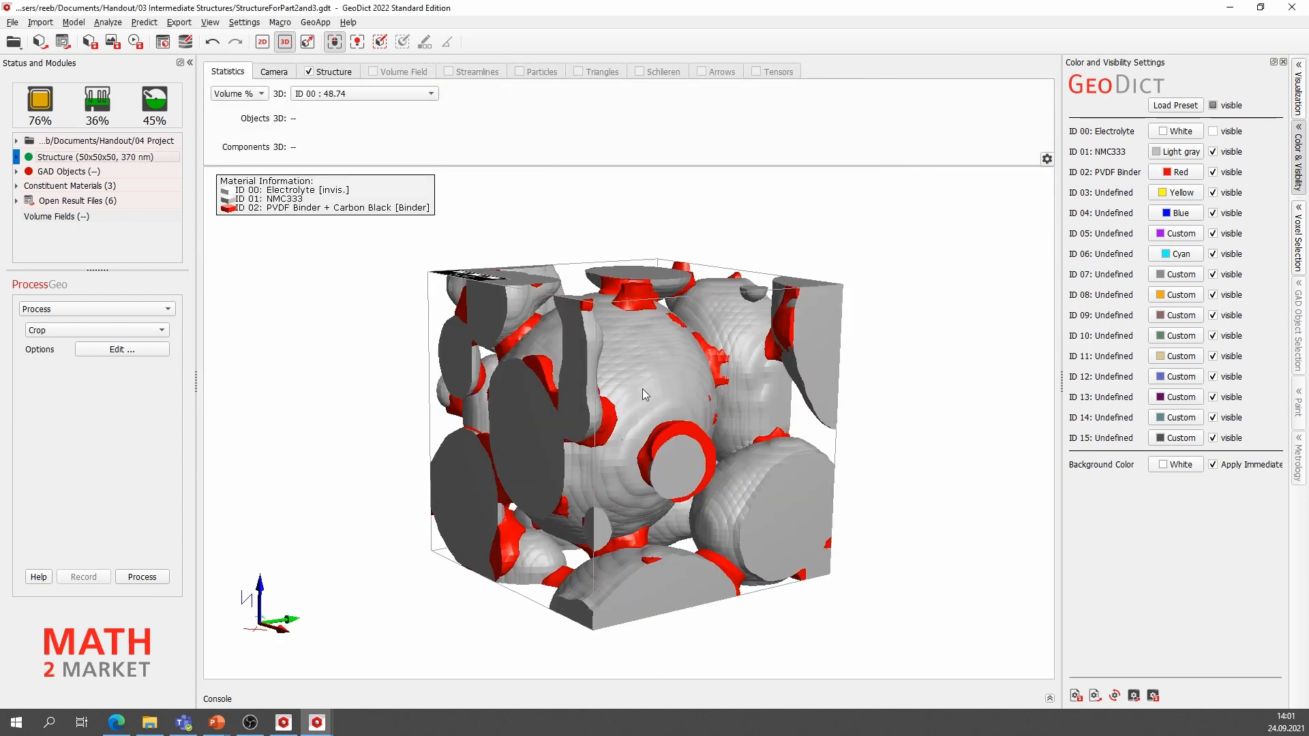
drag(640, 407, 602, 362)
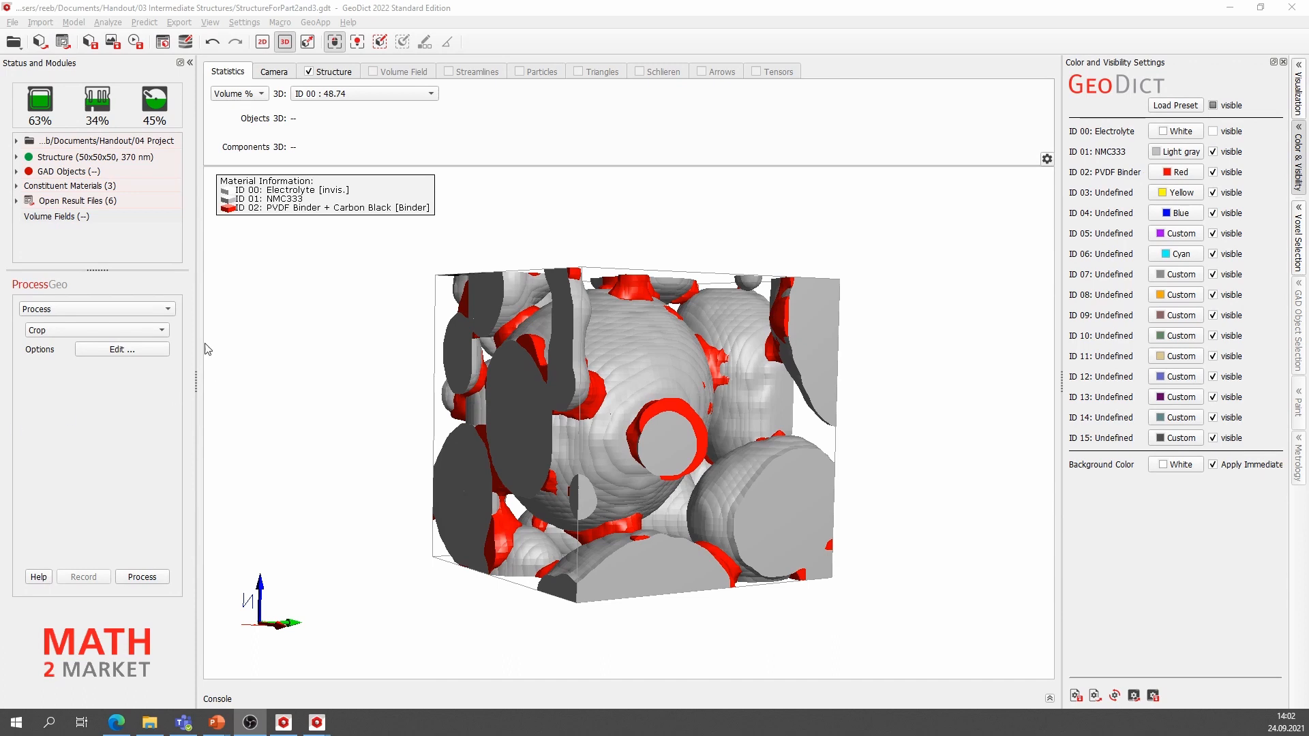
Load the BatteryDict module, choose the Charge Half Cell simulation and open its options.
click(145, 23)
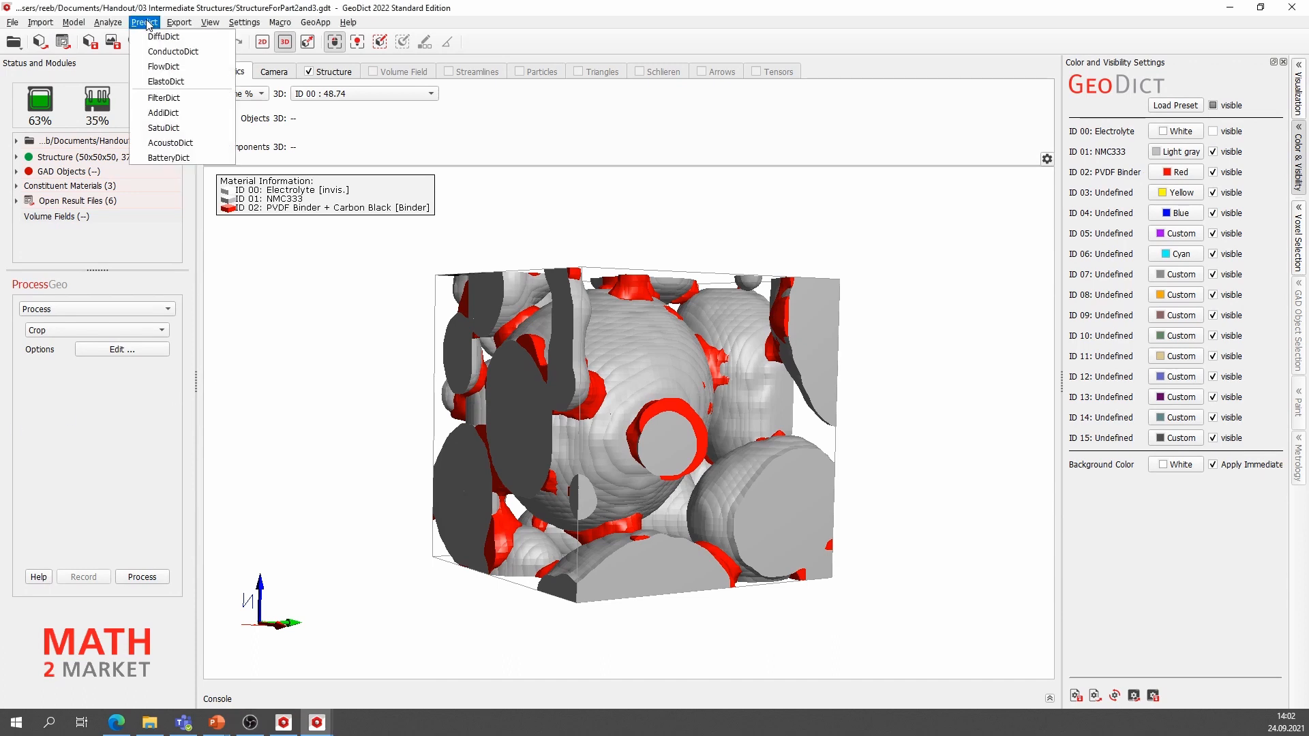
click(179, 156)
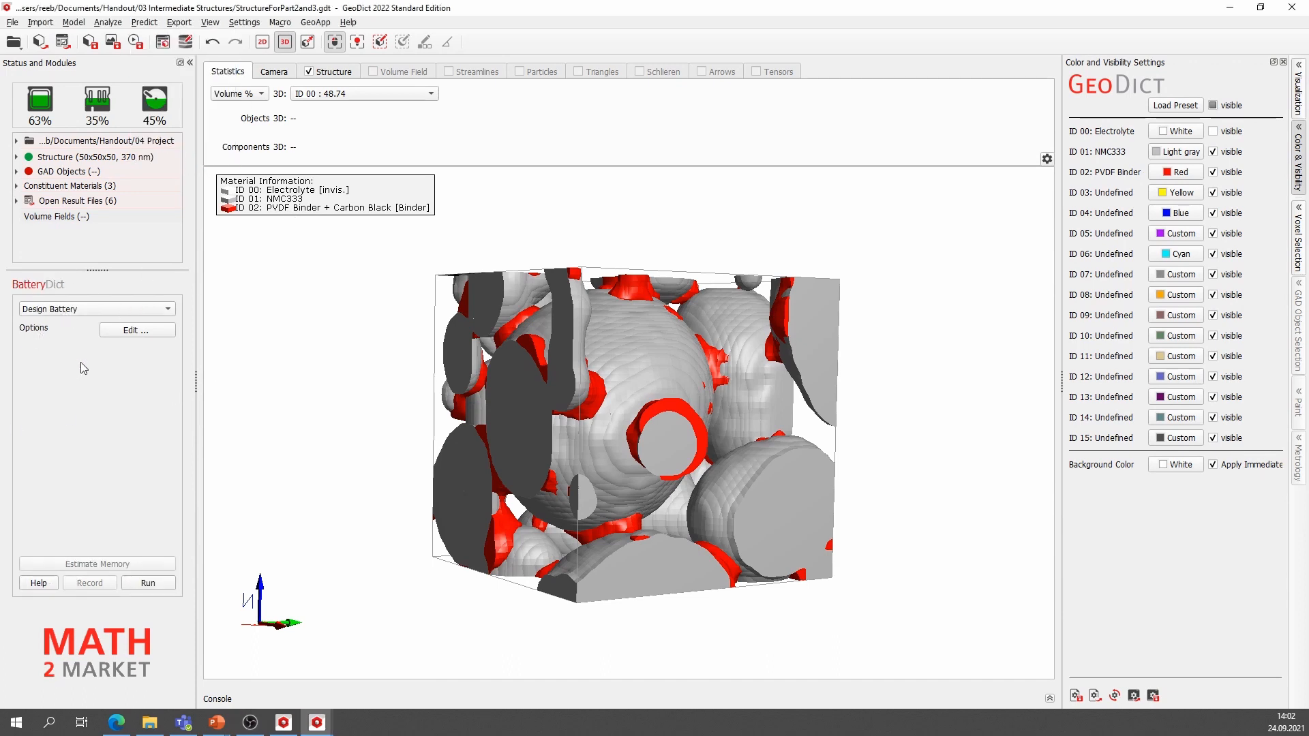
click(80, 311)
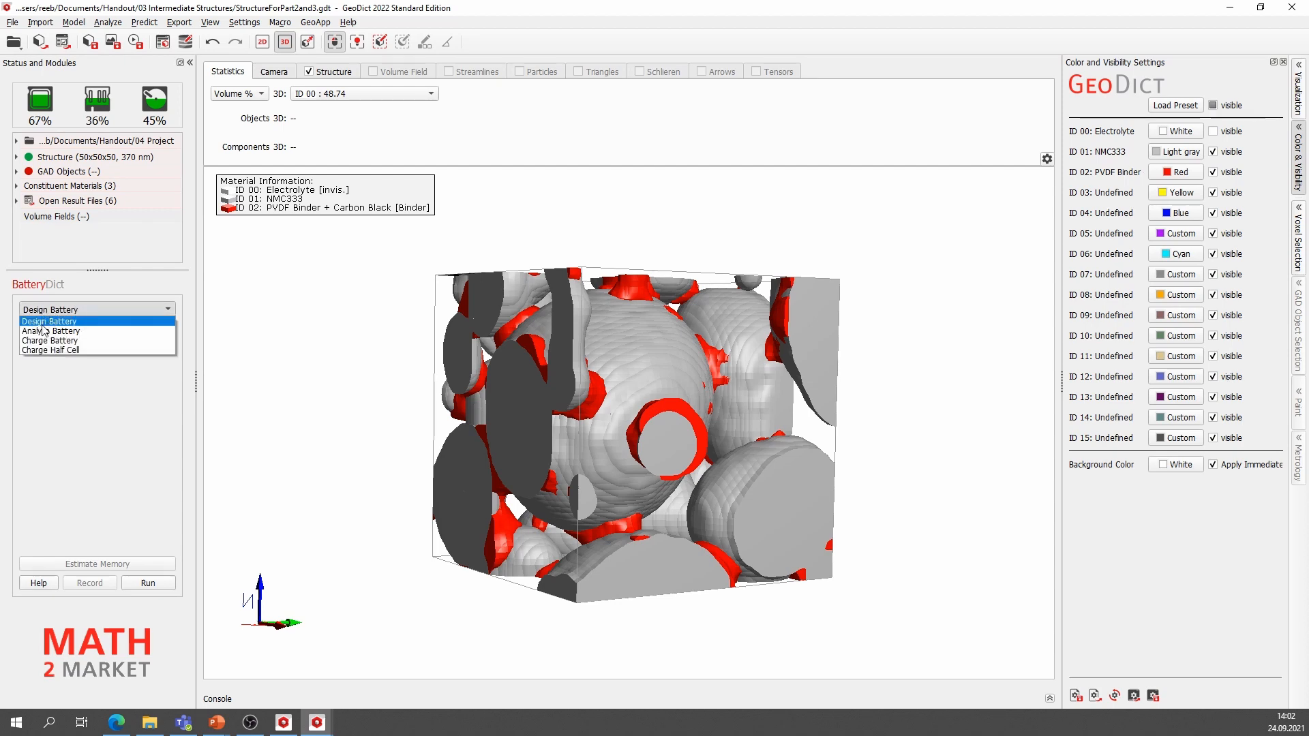
click(44, 350)
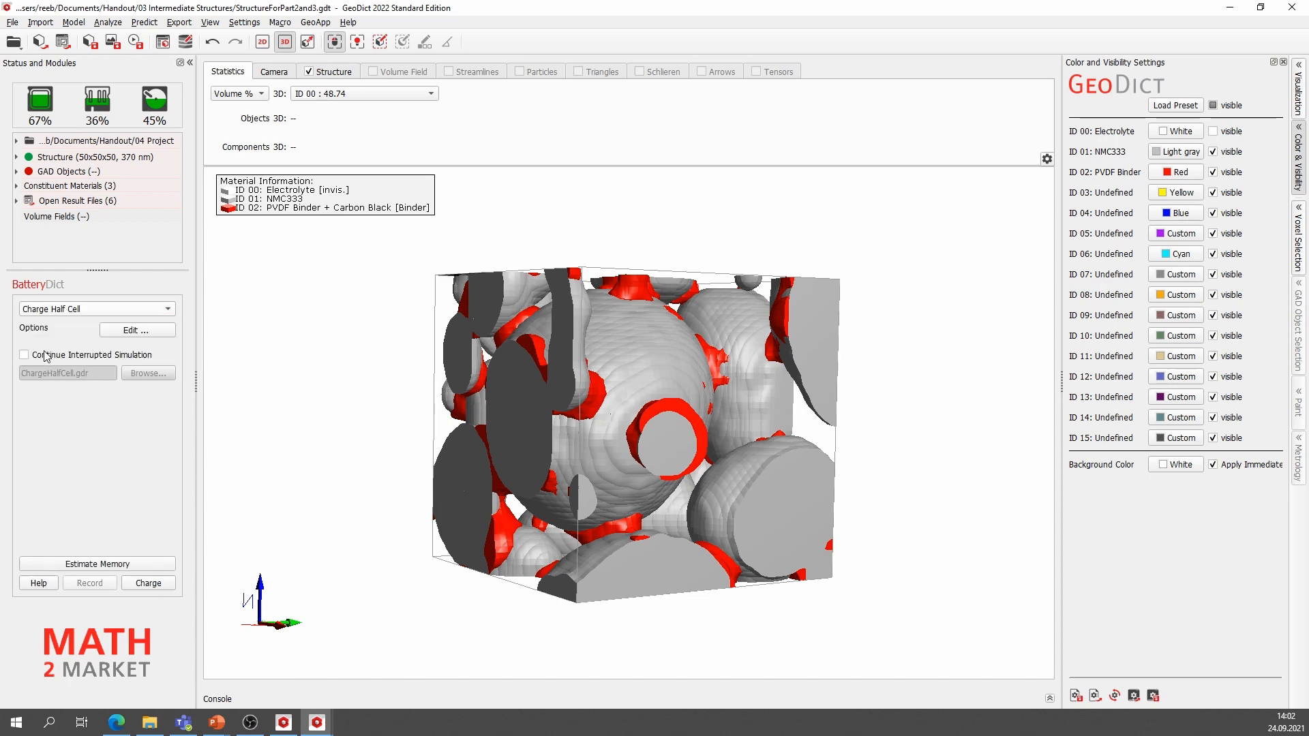
click(129, 330)
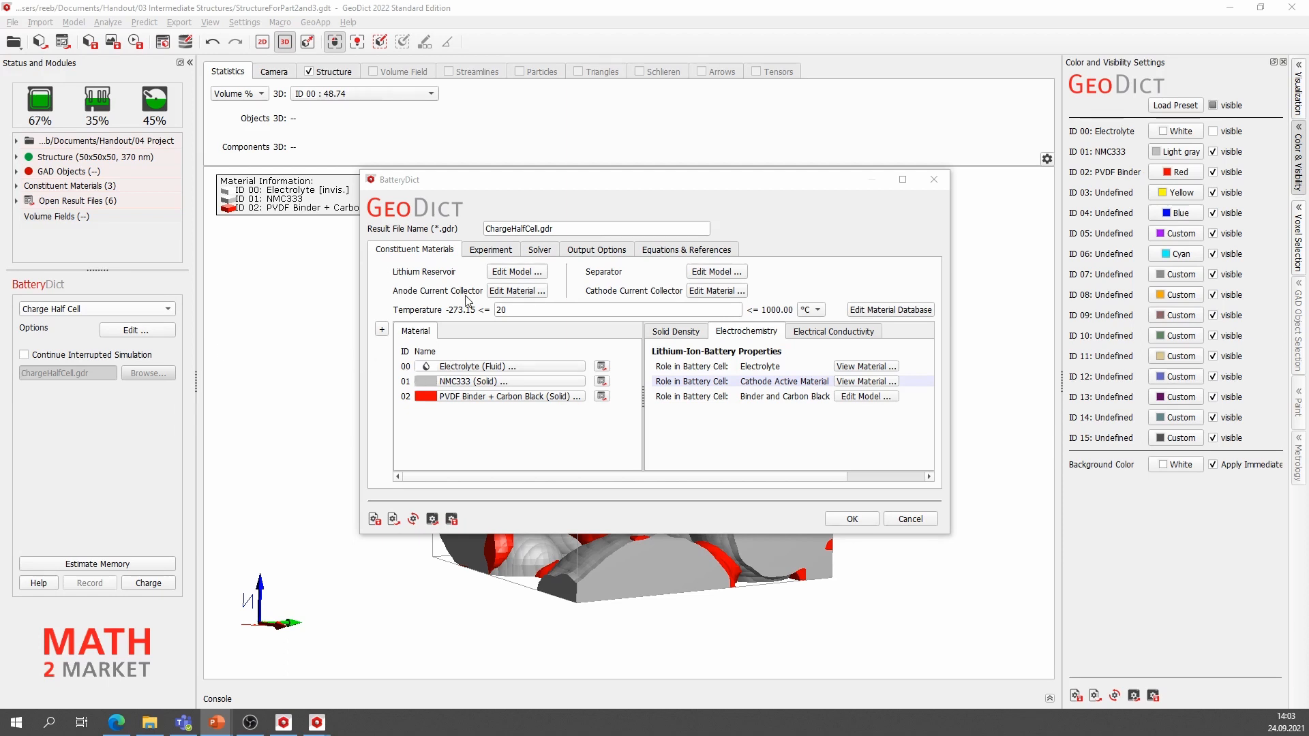
Check the Lithium Reservoir model and the Anode Current Collector material settings, accepting both.
click(501, 270)
click(501, 271)
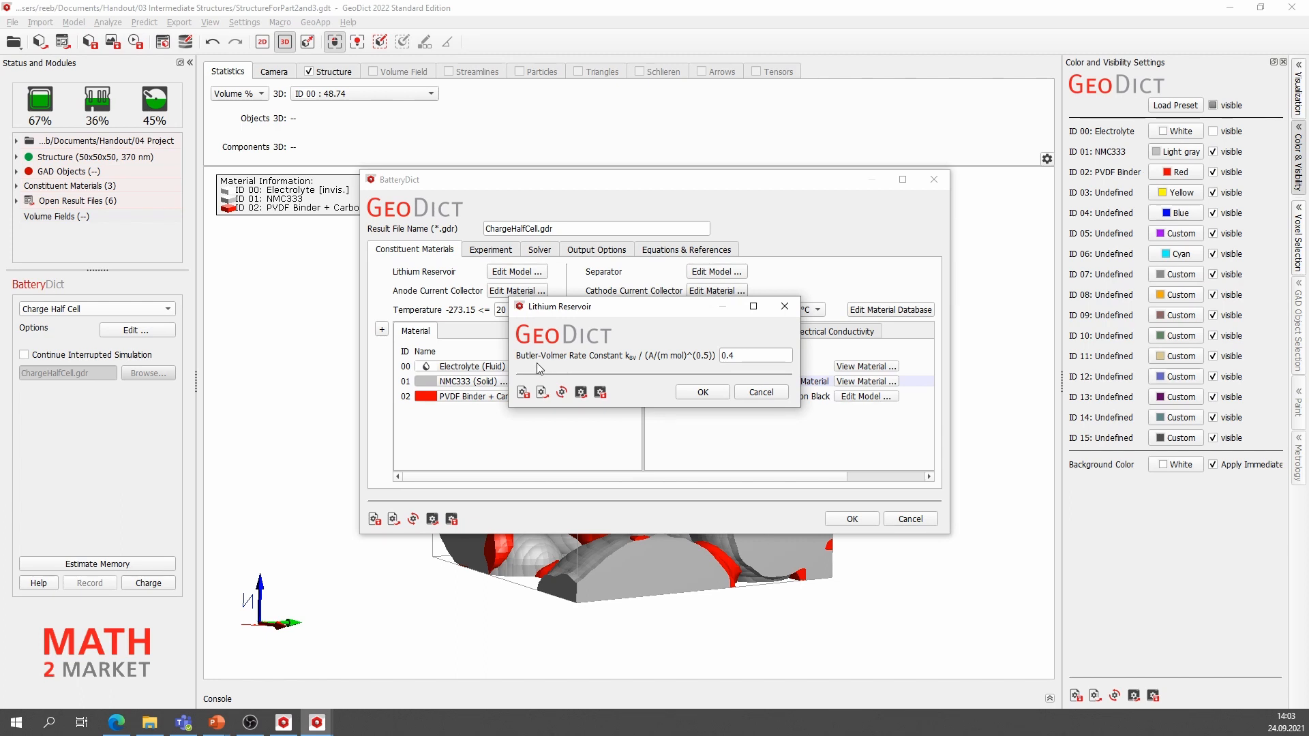
click(703, 392)
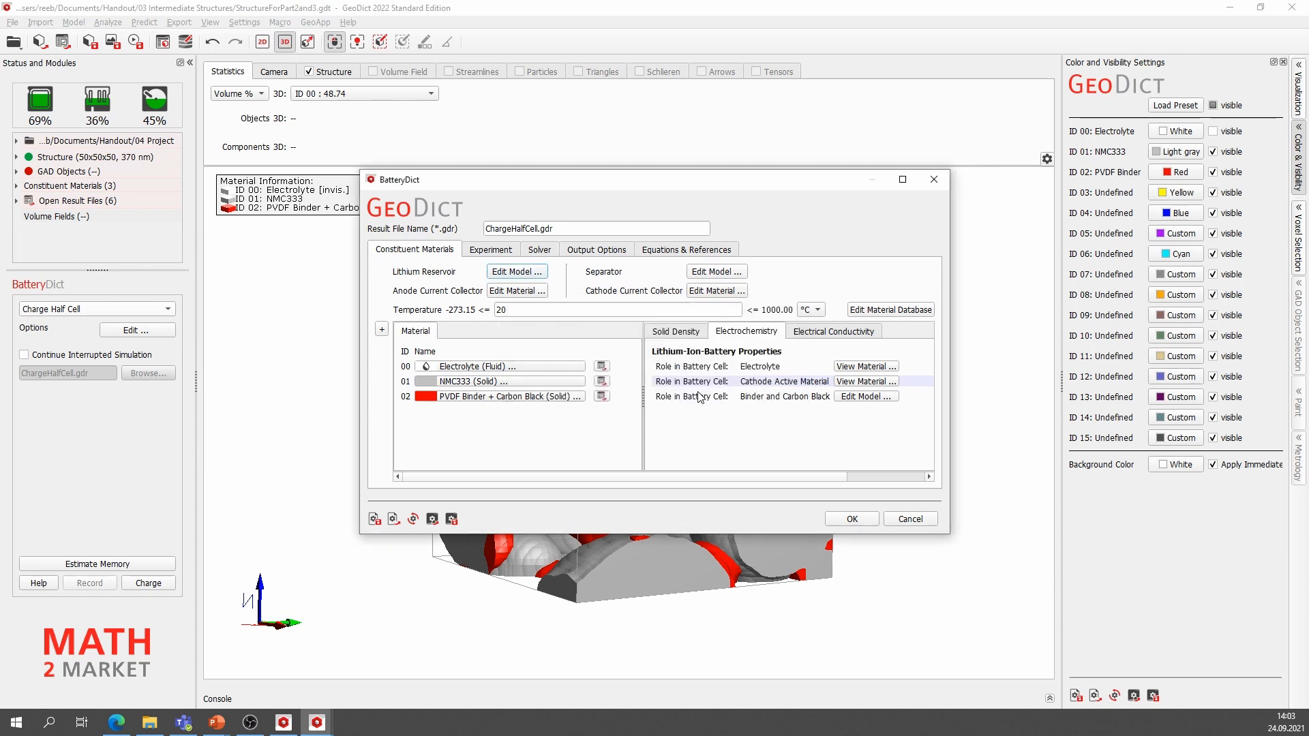
click(524, 293)
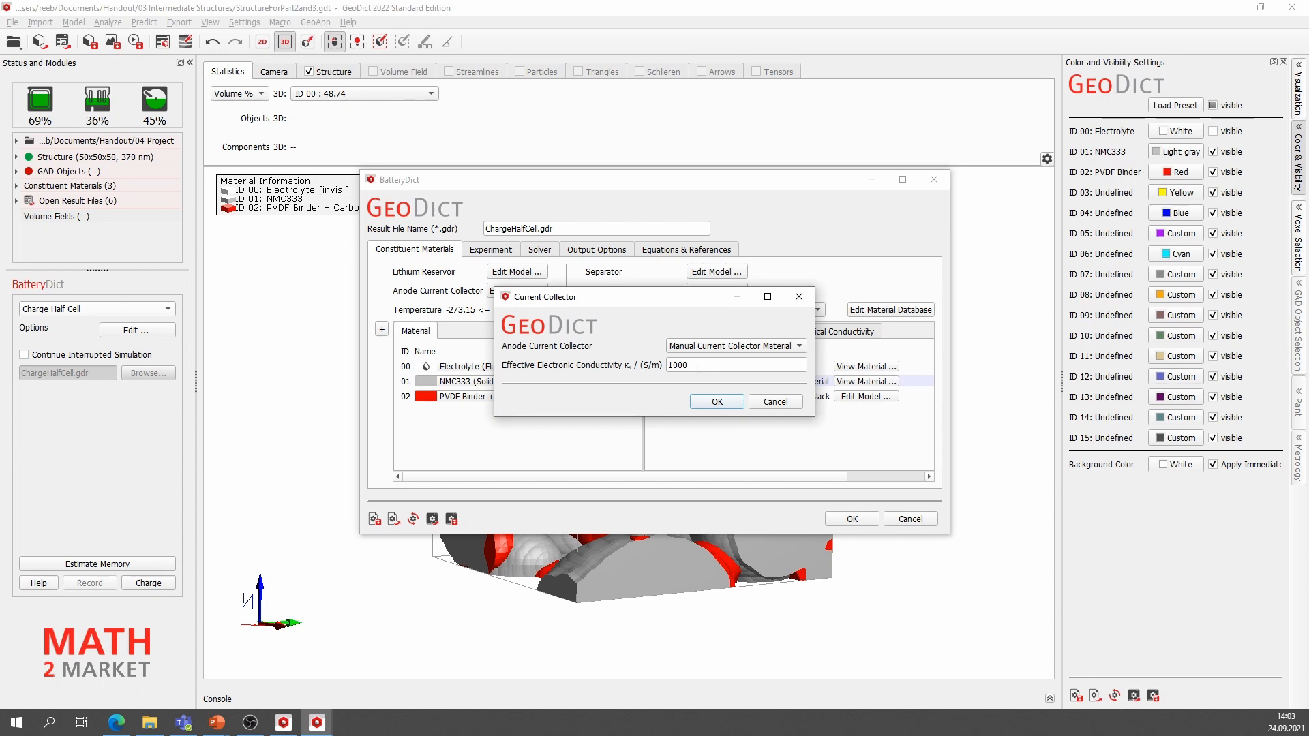
click(704, 402)
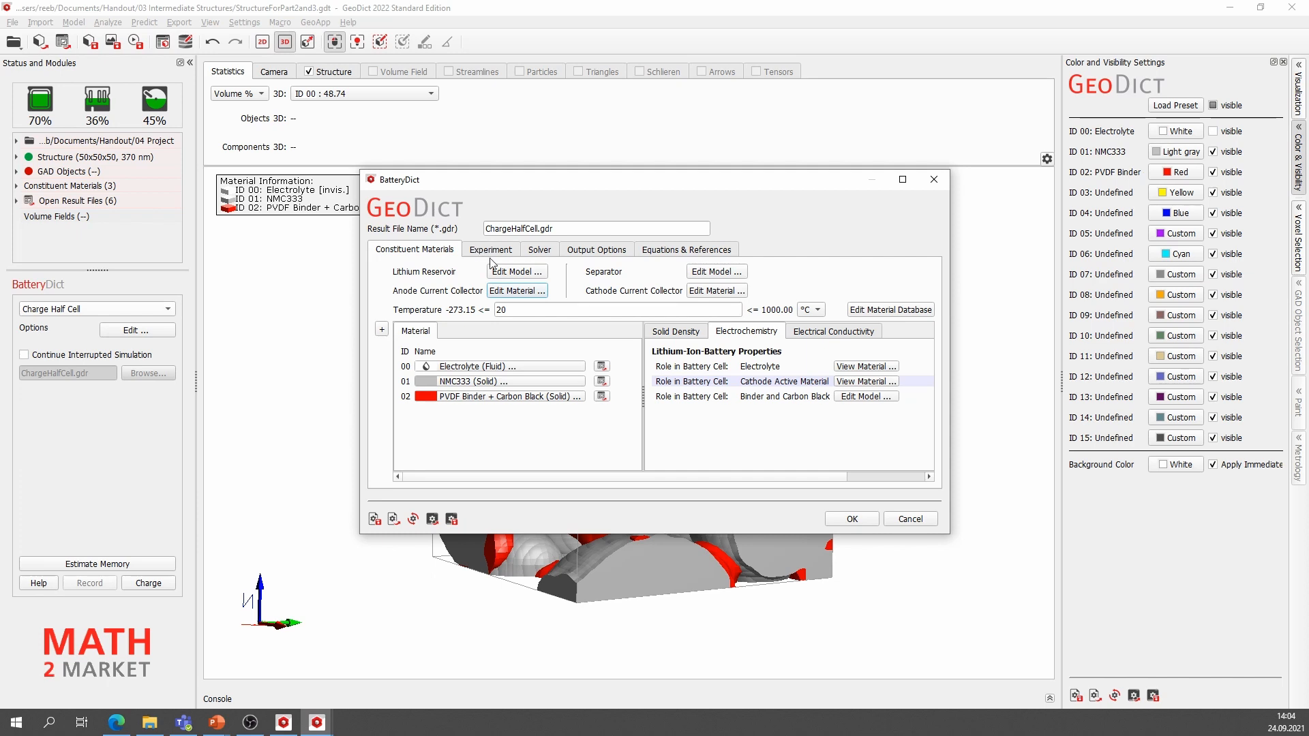
Review the electrochemical properties of the electrolyte and the binder, and the electrical conductivities of the constituent materials.
click(852, 368)
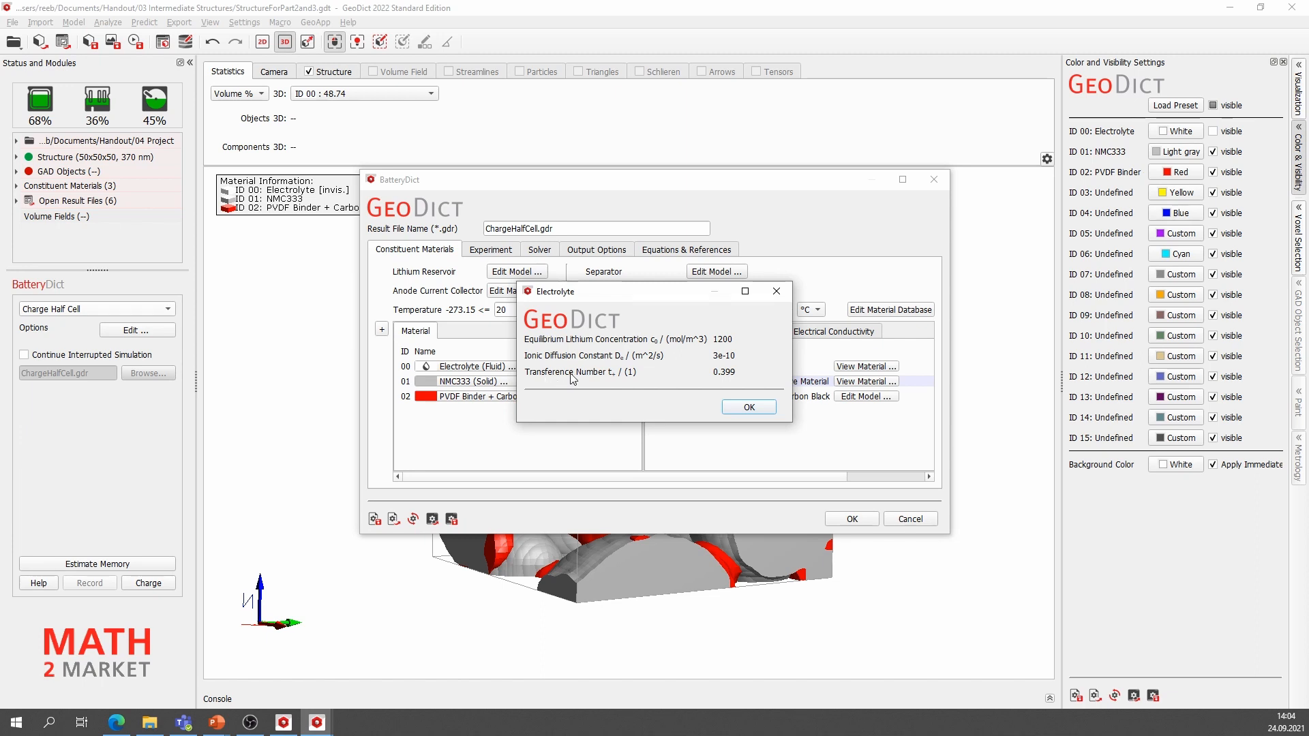
click(744, 408)
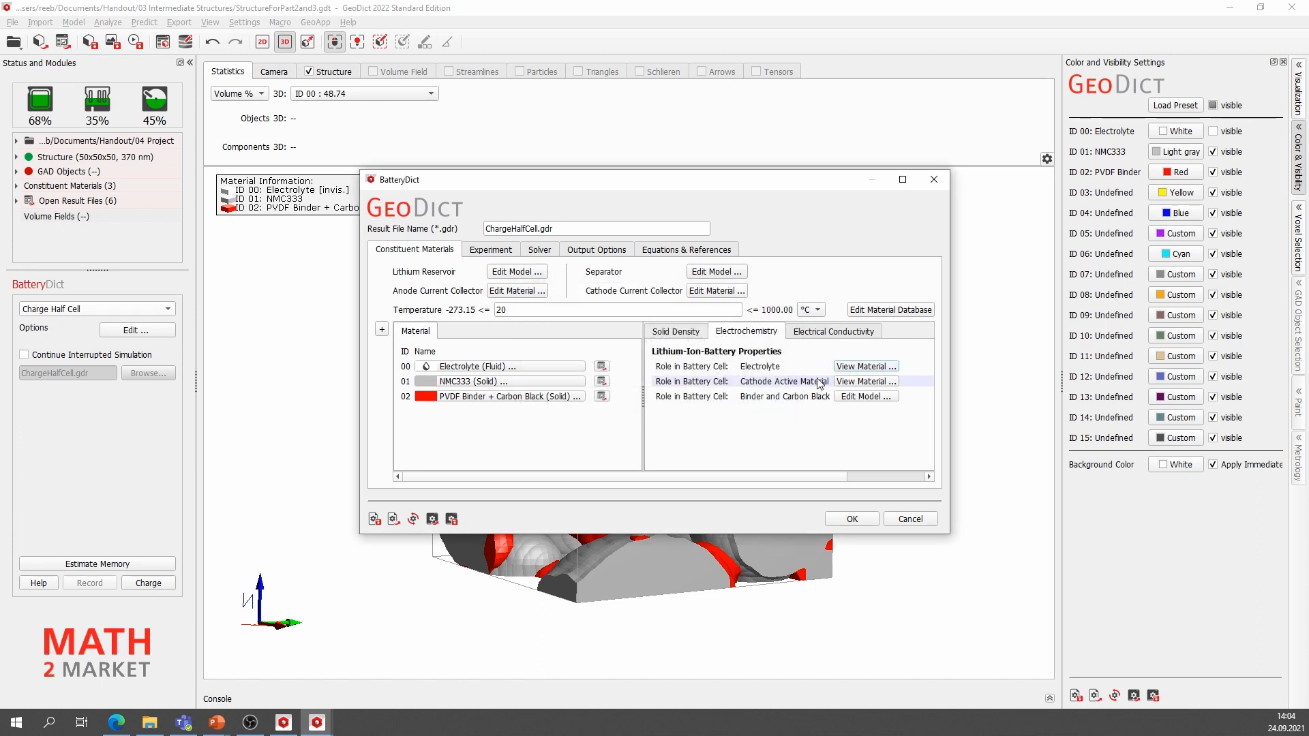
click(854, 399)
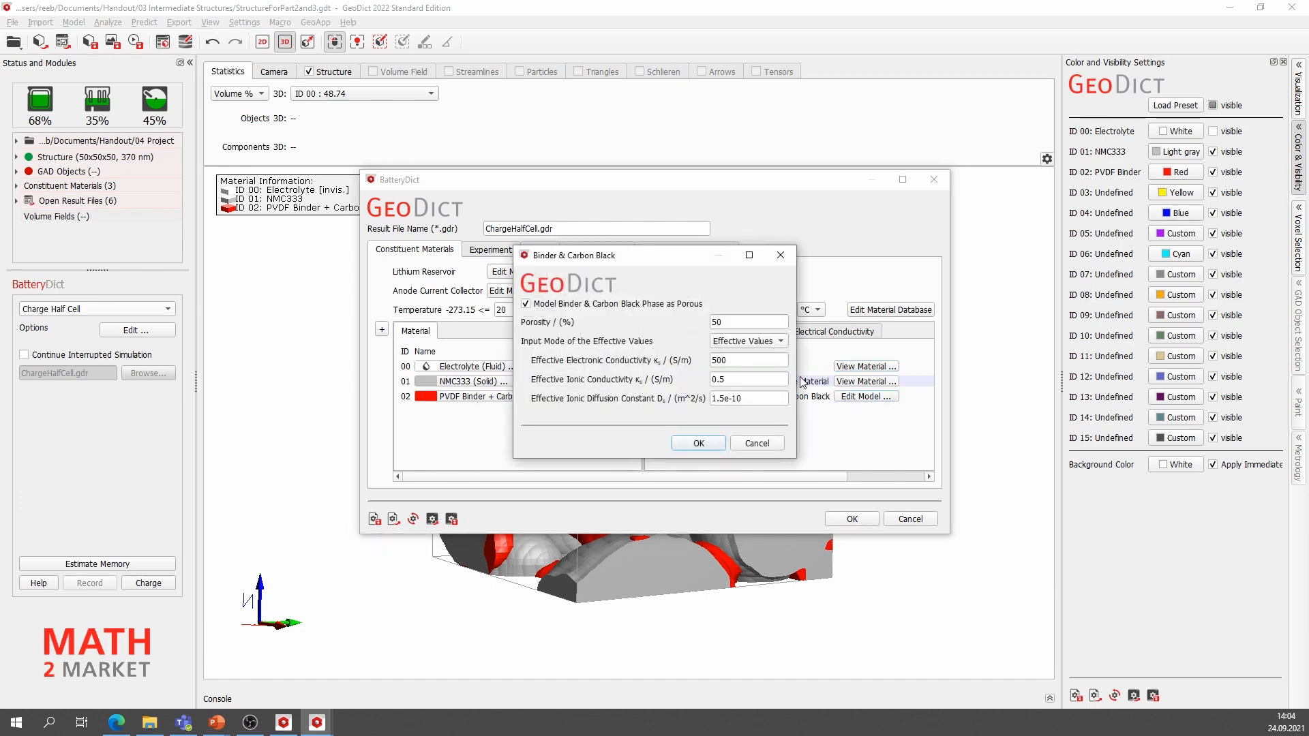
click(780, 255)
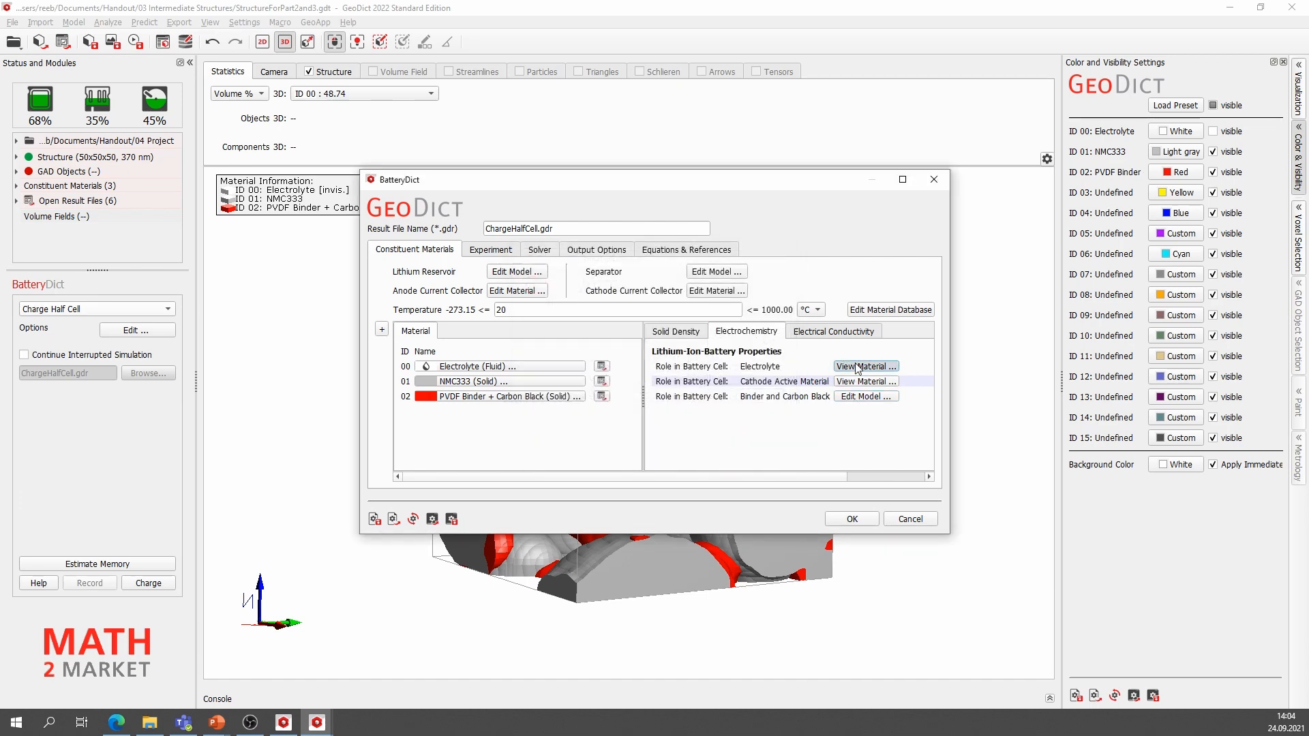
click(857, 369)
click(783, 295)
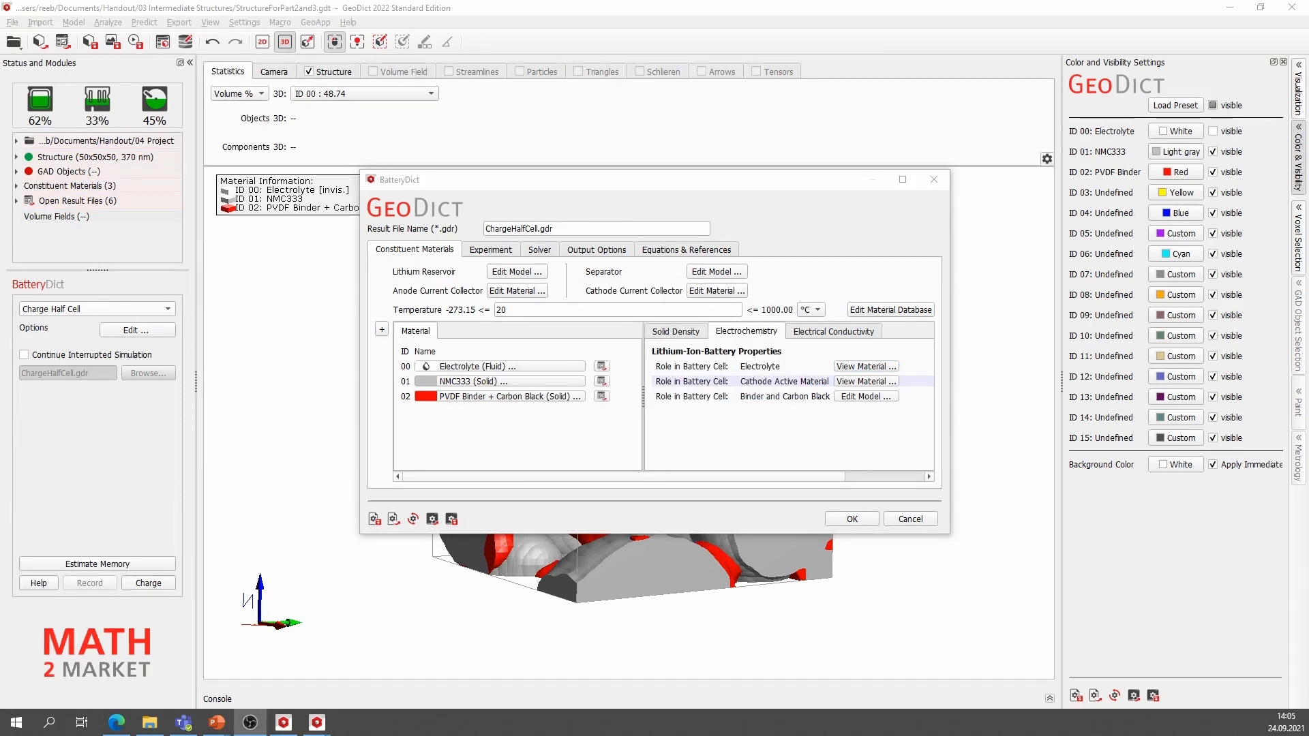
click(813, 338)
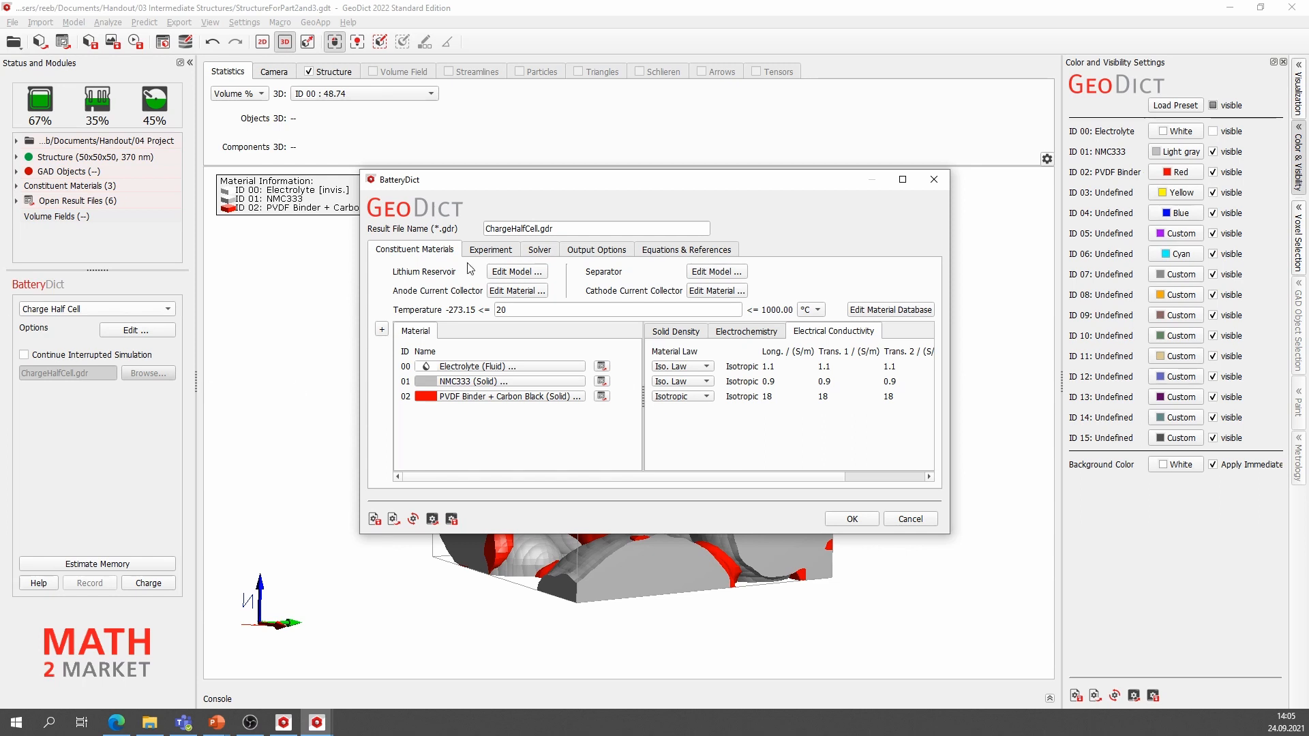
Choose Charge Battery Cell as the experiment's charging profile type and LIR as the solver type.
click(492, 251)
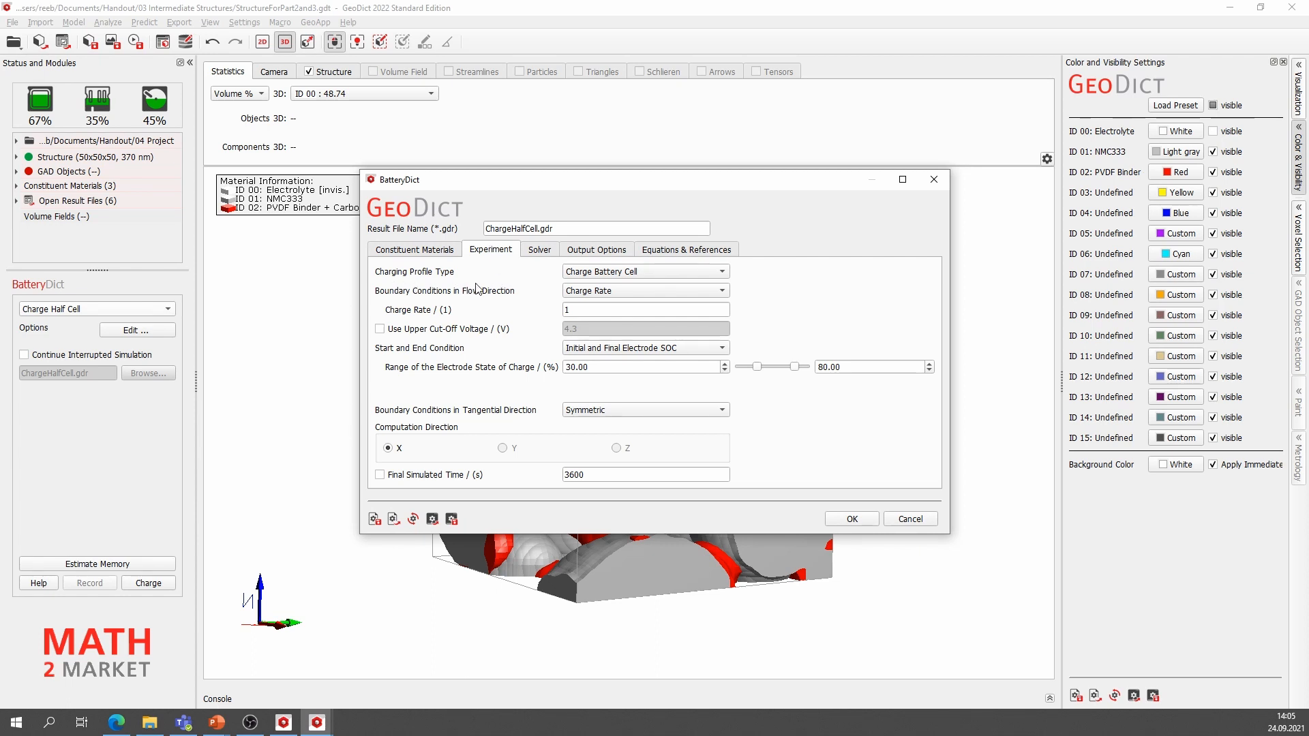
click(615, 274)
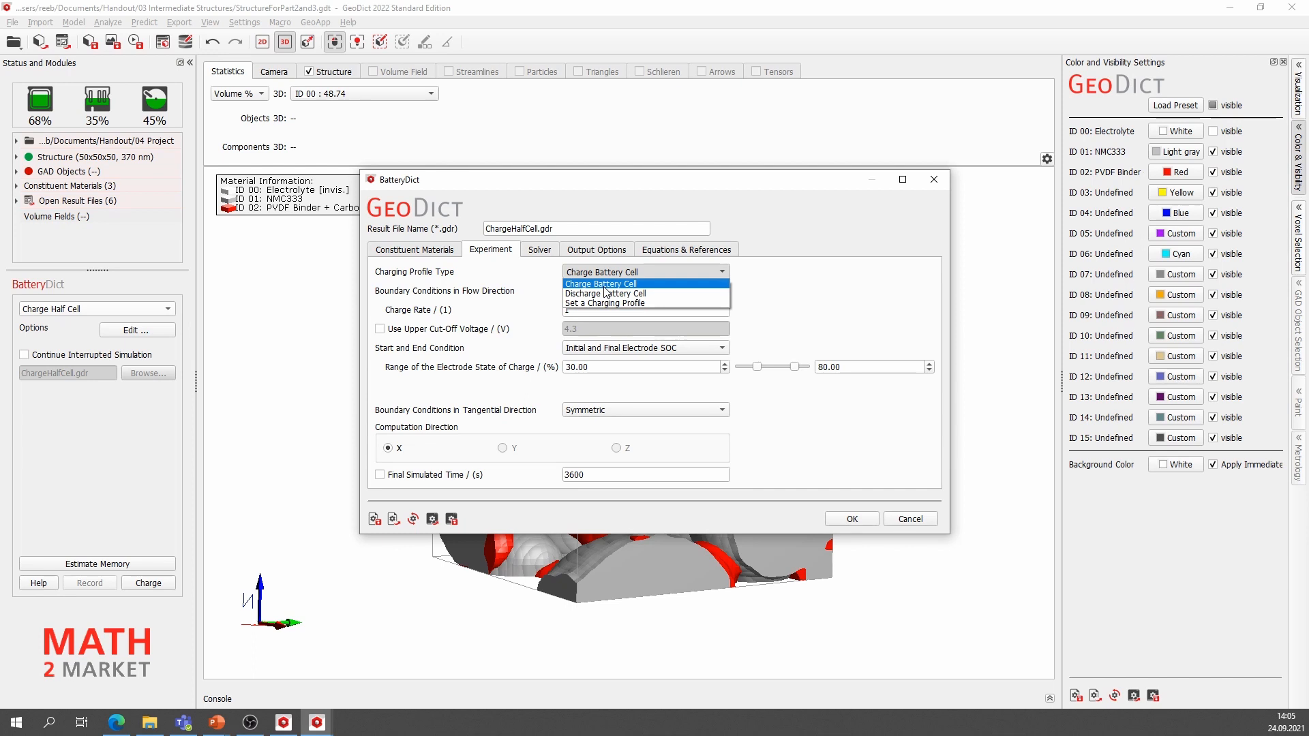
click(605, 284)
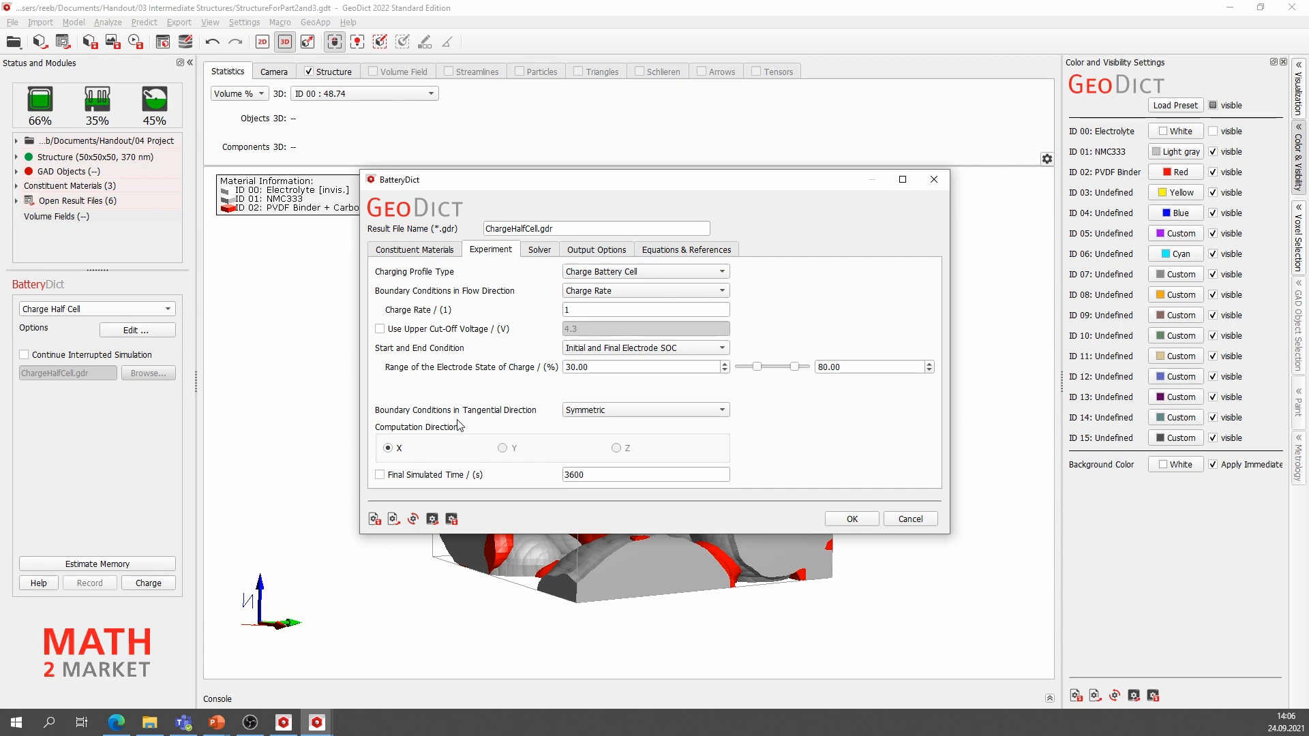
click(542, 251)
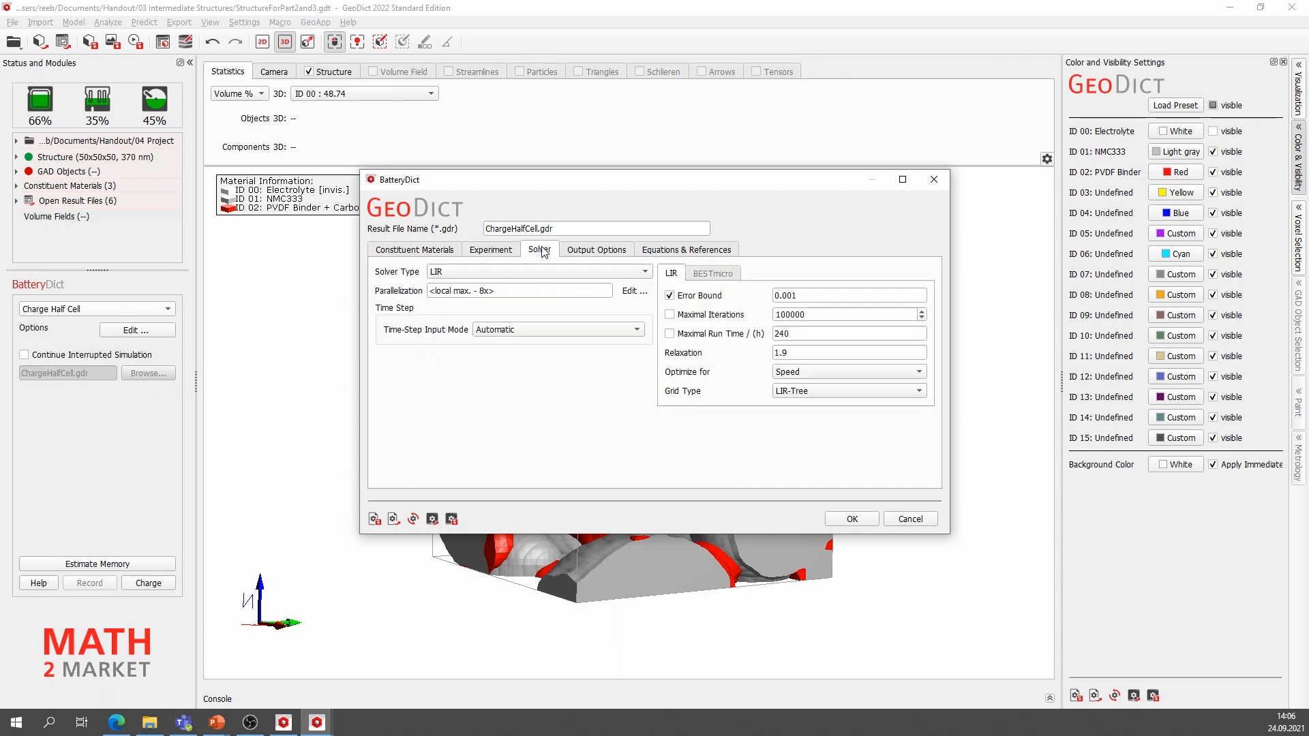
click(506, 271)
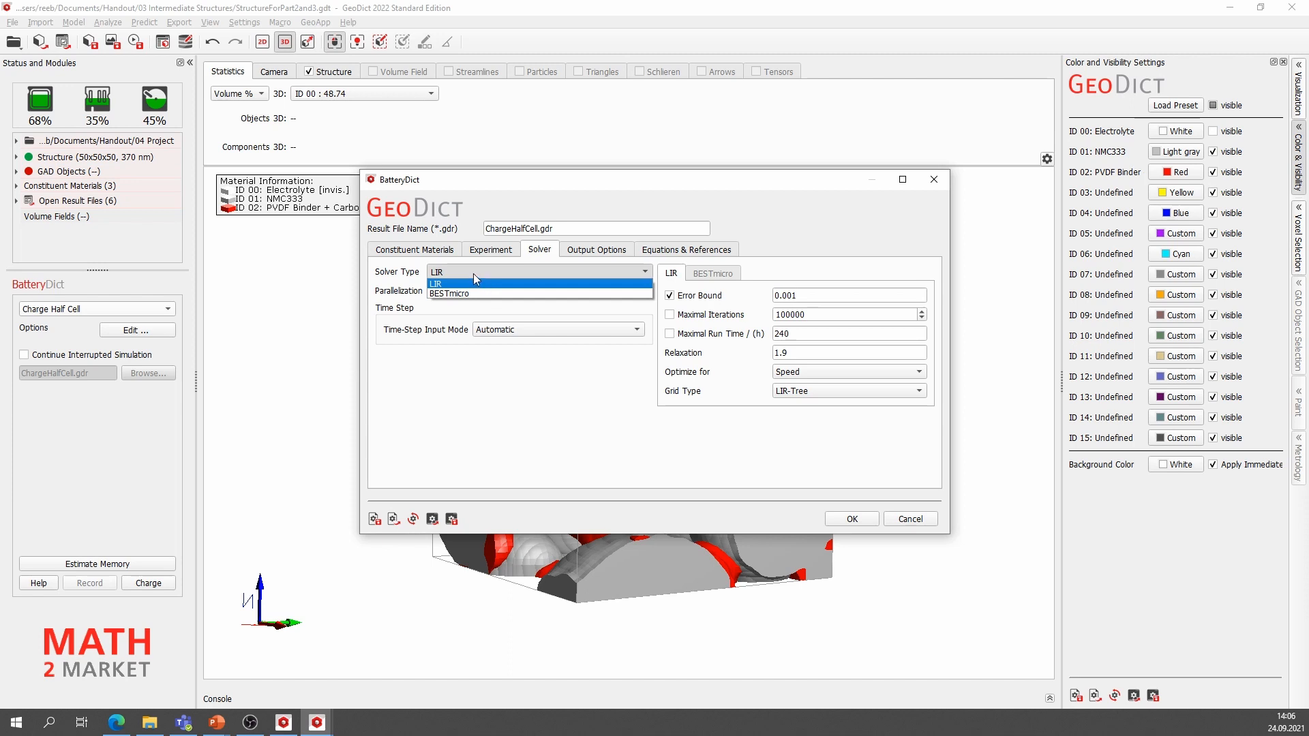
click(473, 273)
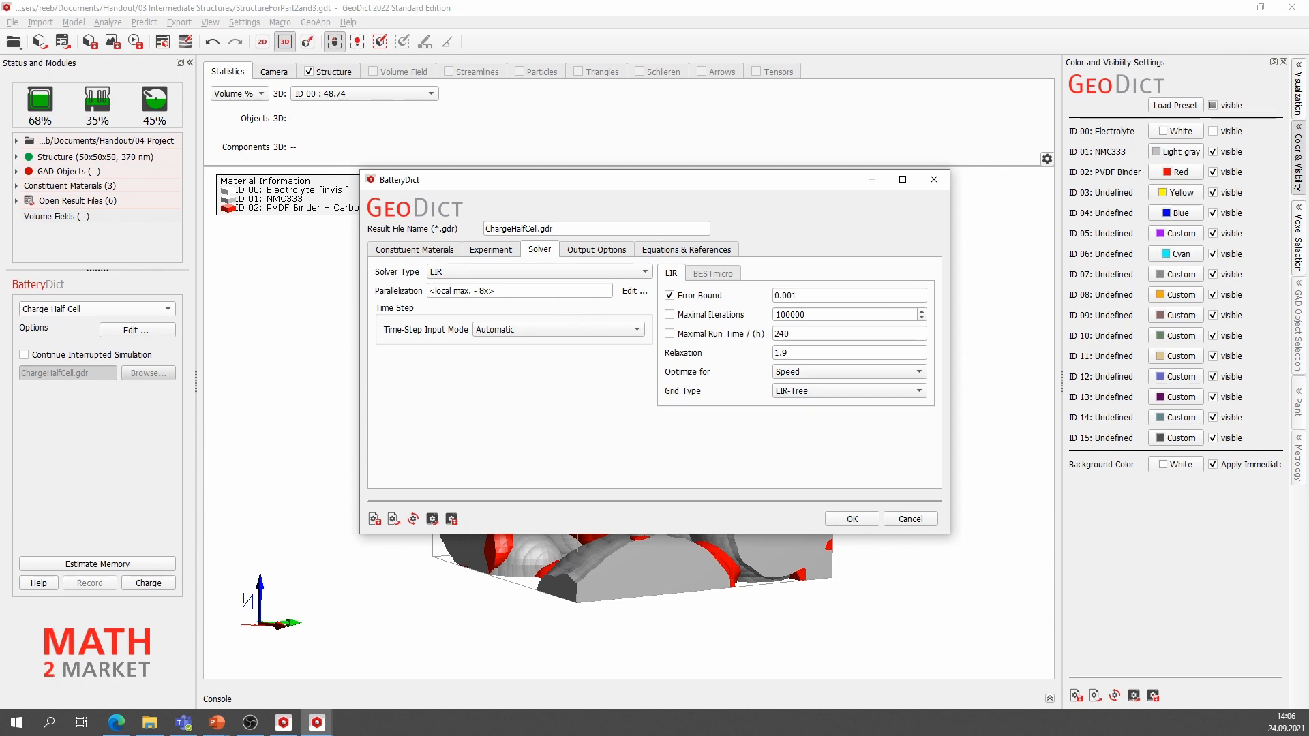
Review the output options and model equations, then accept the settings and start the half-cell charging simulation.
click(587, 251)
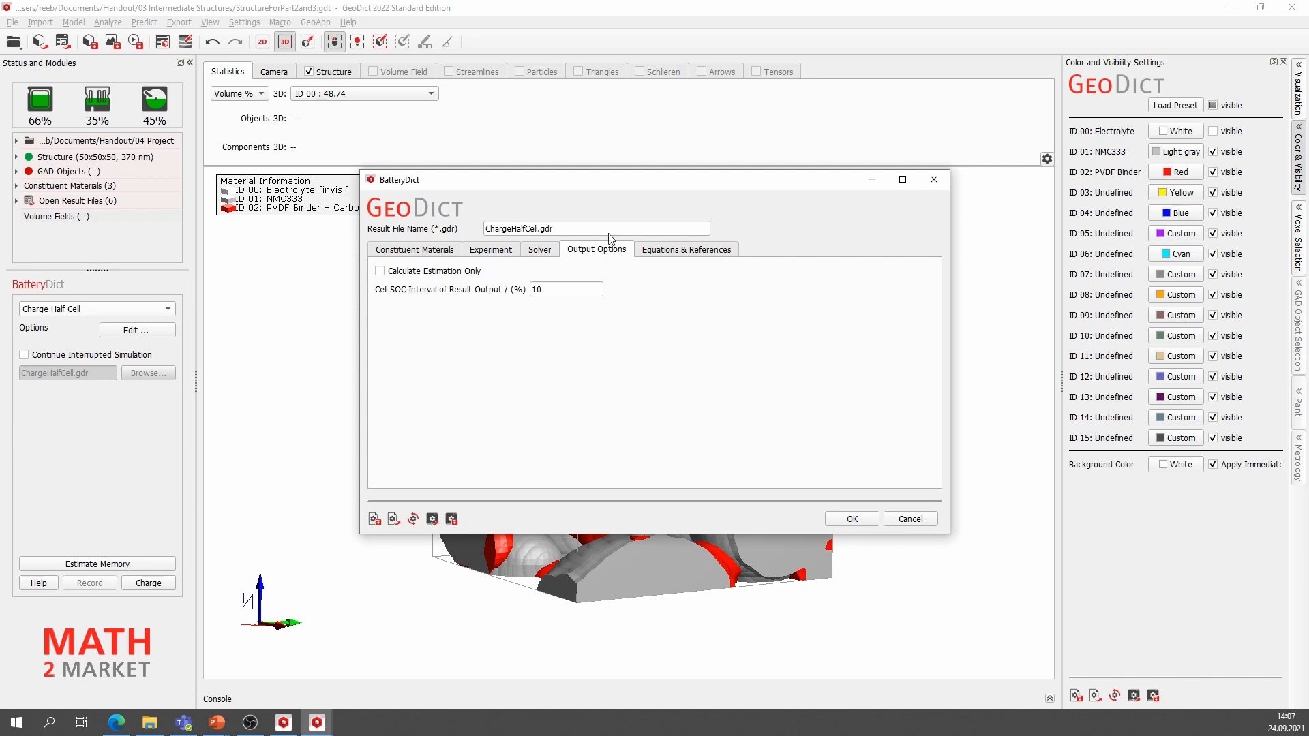
click(683, 252)
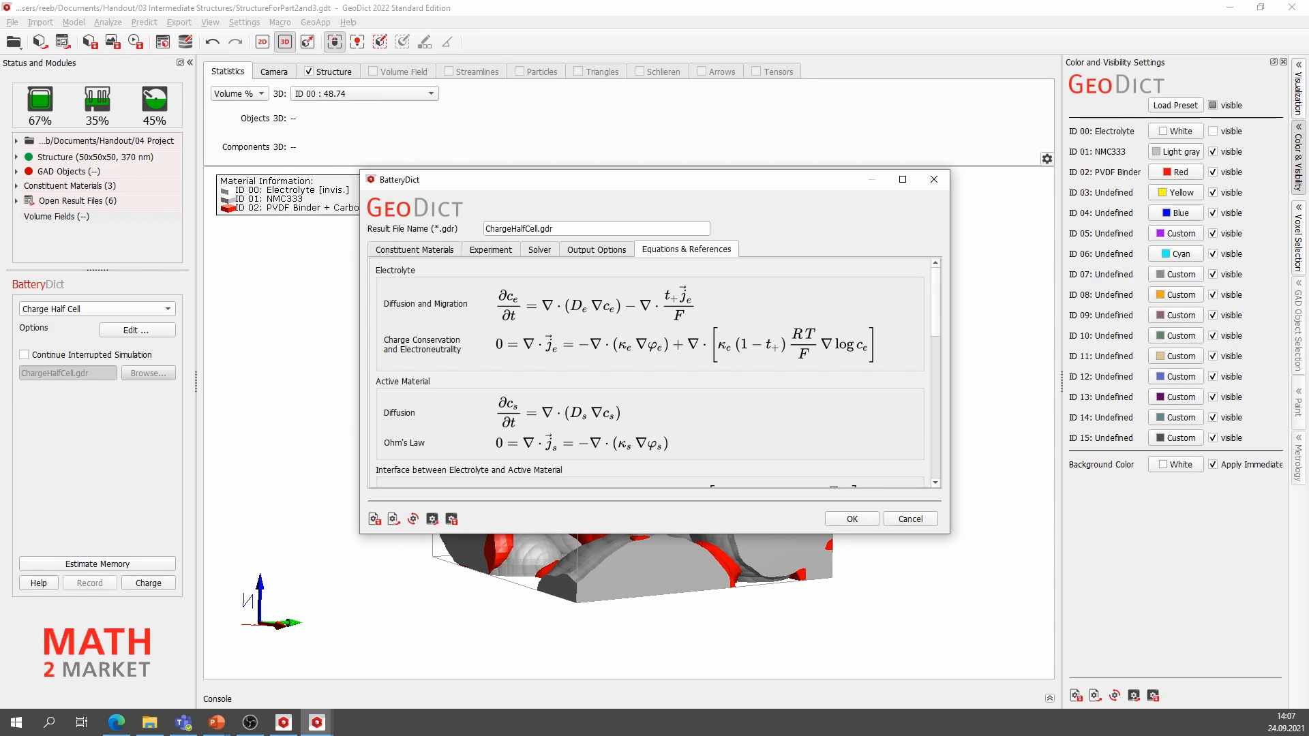
click(851, 519)
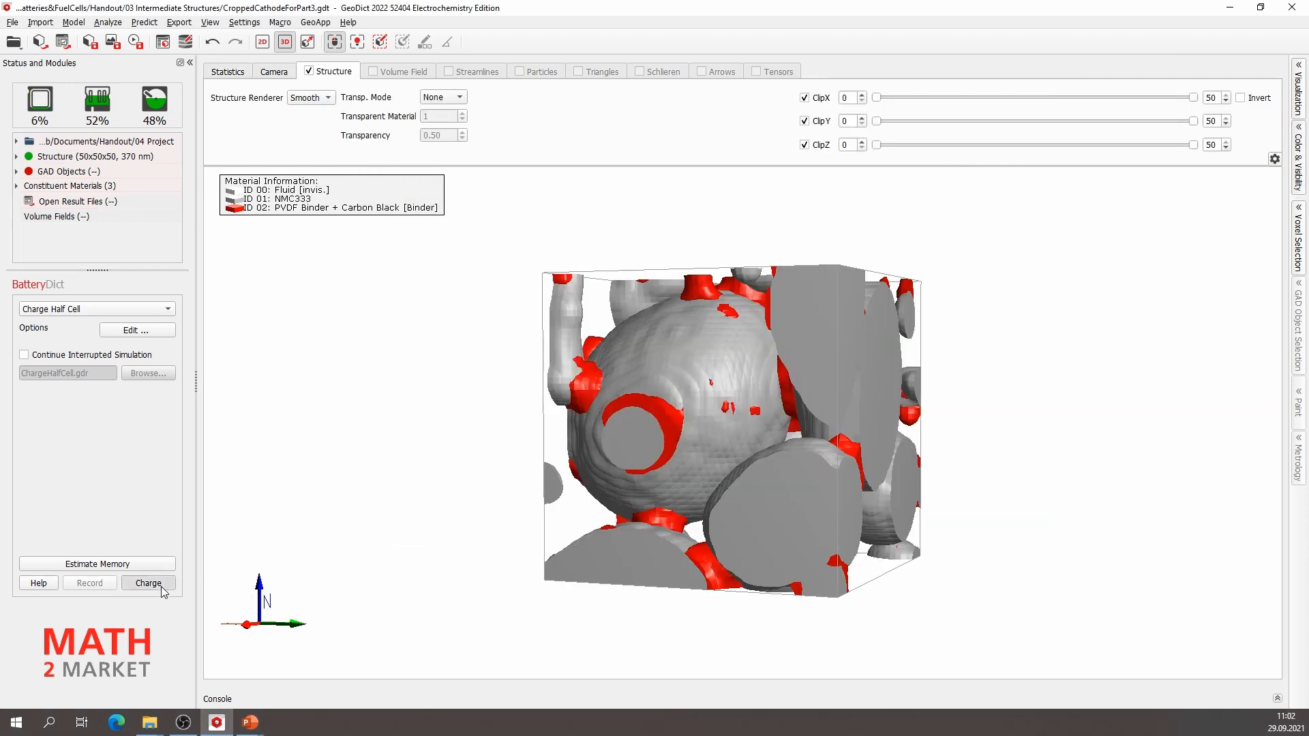
click(162, 586)
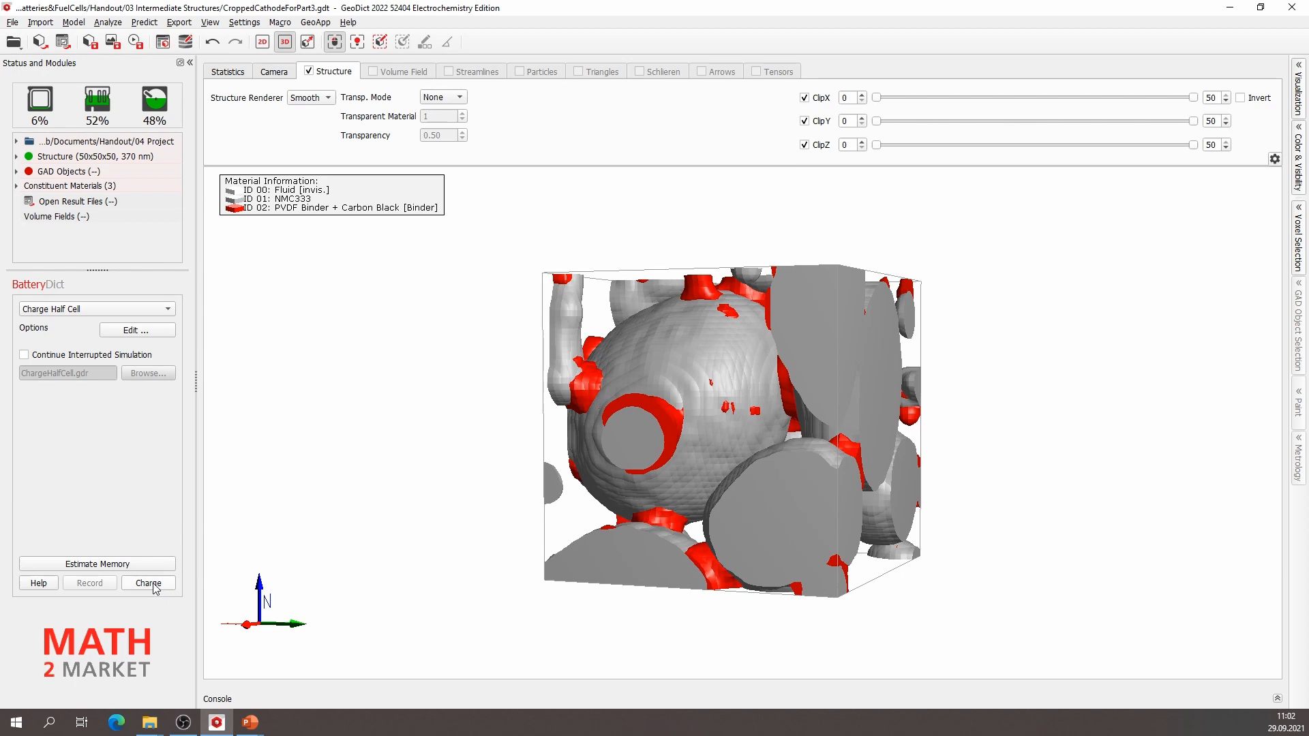